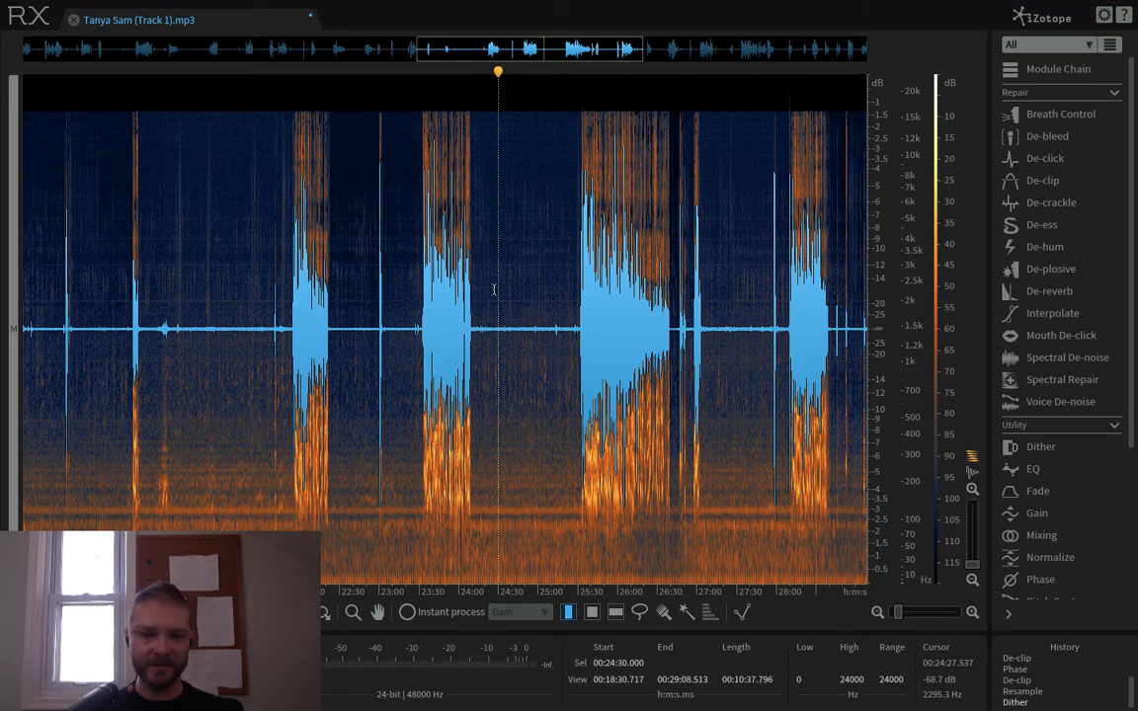
# - Open the Voice De-noise module and select the speech passage from 25:30 to about 27:09
pyautogui.keyDown('shift'); pyautogui.click(488, 323); pyautogui.keyUp('shift')
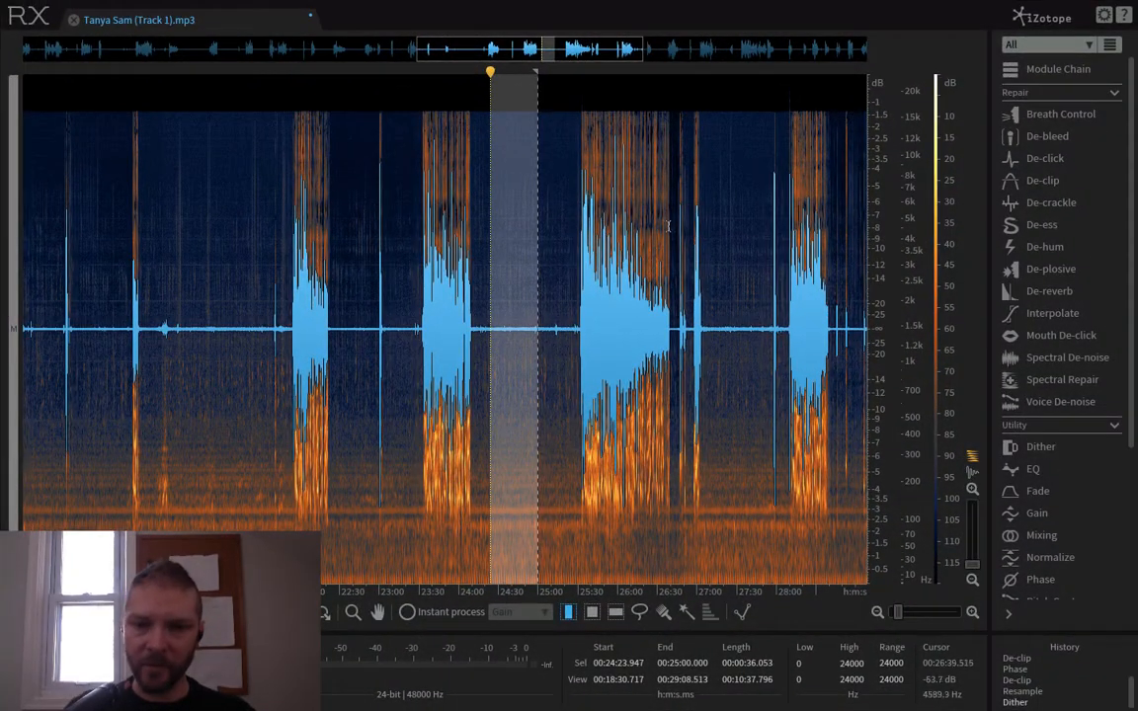
pyautogui.click(1074, 408)
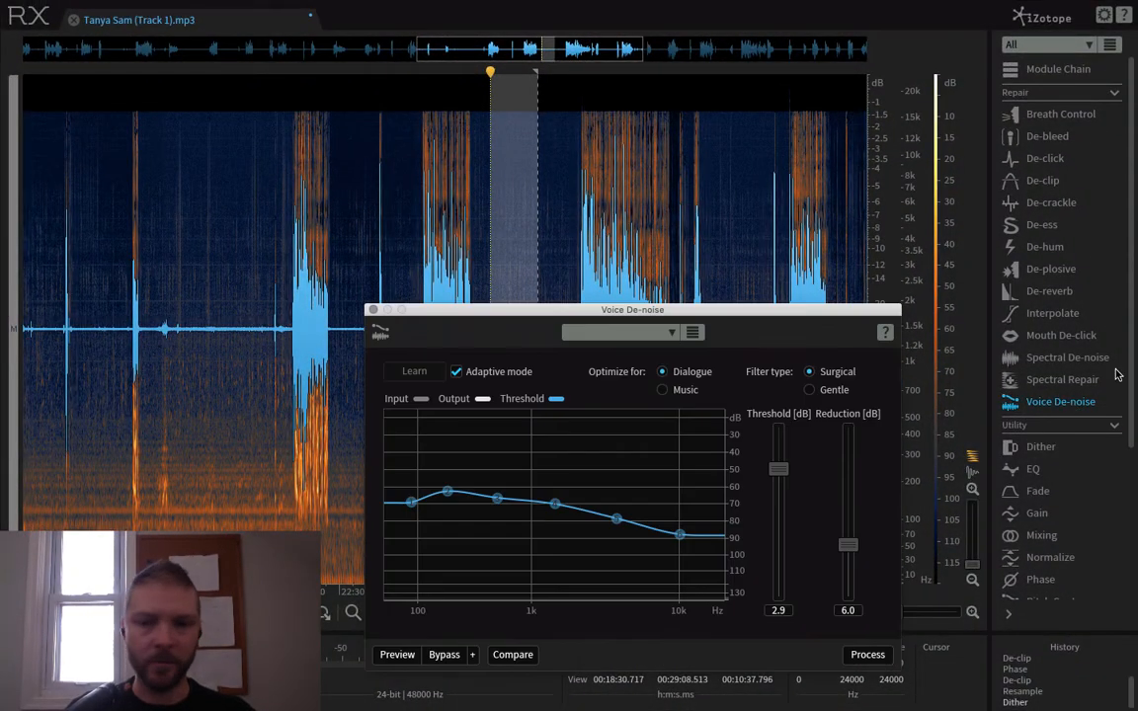
pyautogui.moveTo(640, 318); pyautogui.dragTo(475, 147)
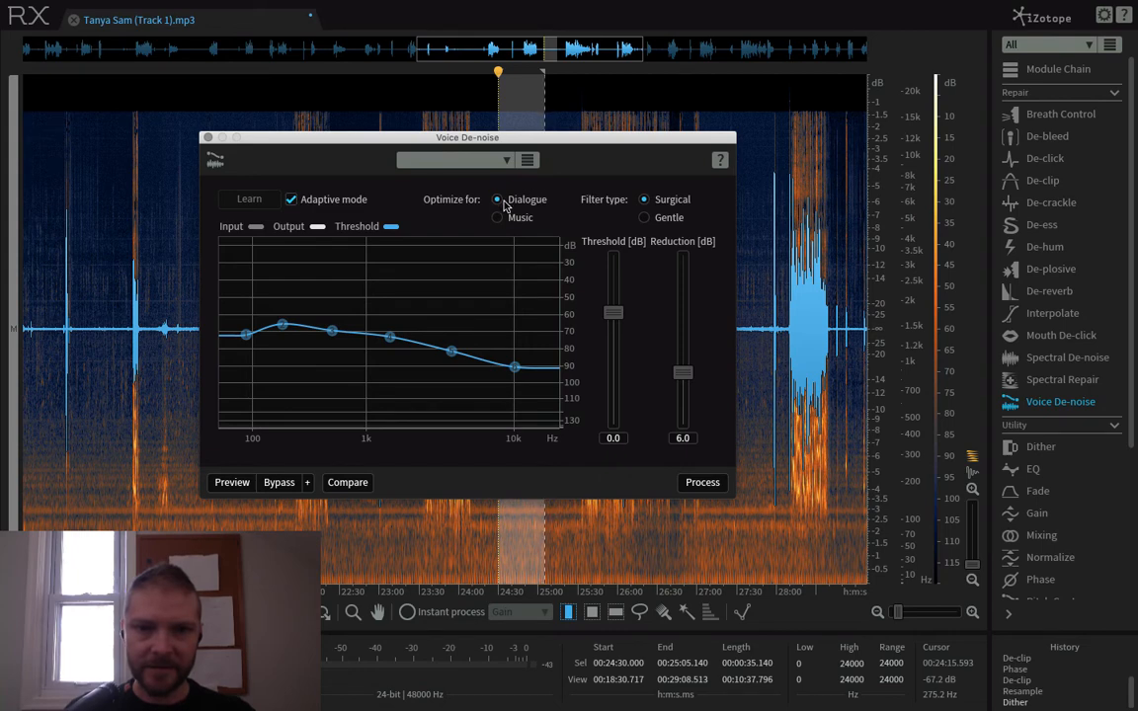
pyautogui.moveTo(573, 136); pyautogui.dragTo(313, 145)
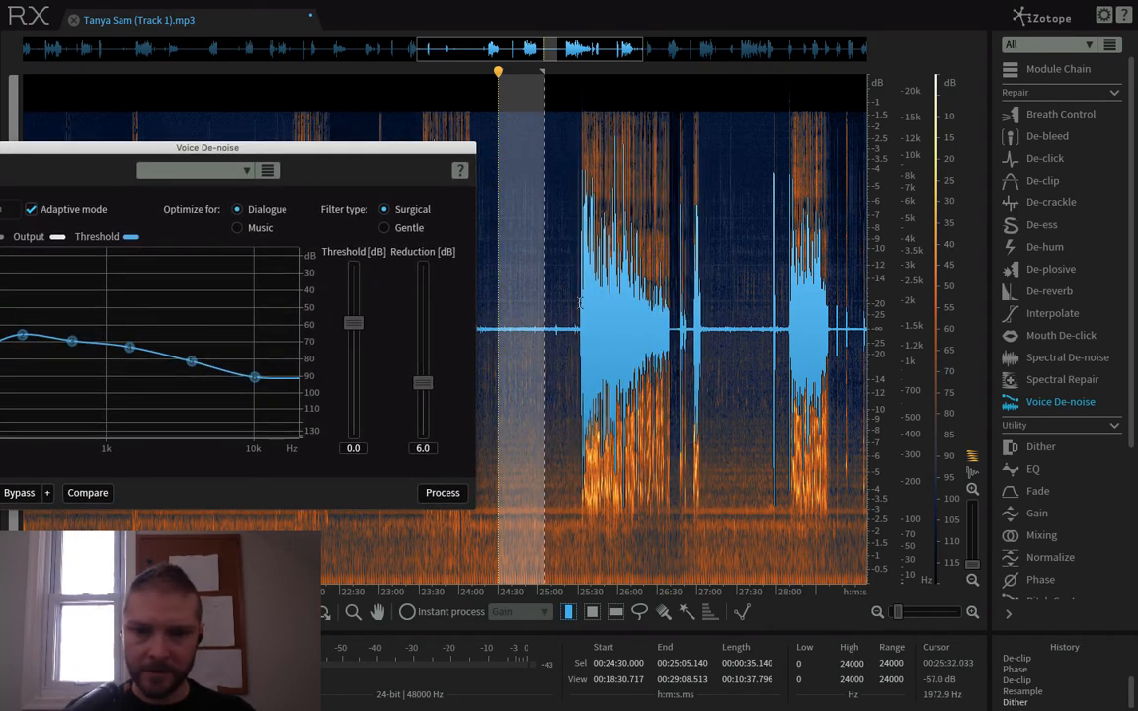
pyautogui.moveTo(577, 302); pyautogui.dragTo(666, 316)
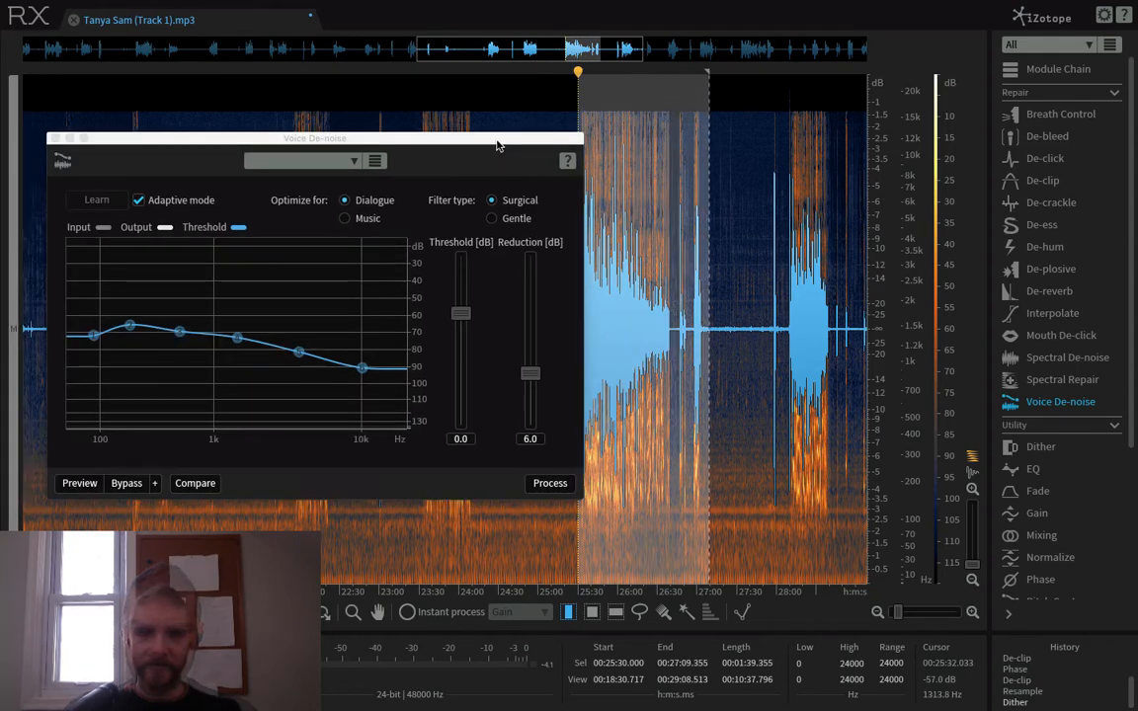
pyautogui.moveTo(498, 146); pyautogui.dragTo(456, 145)
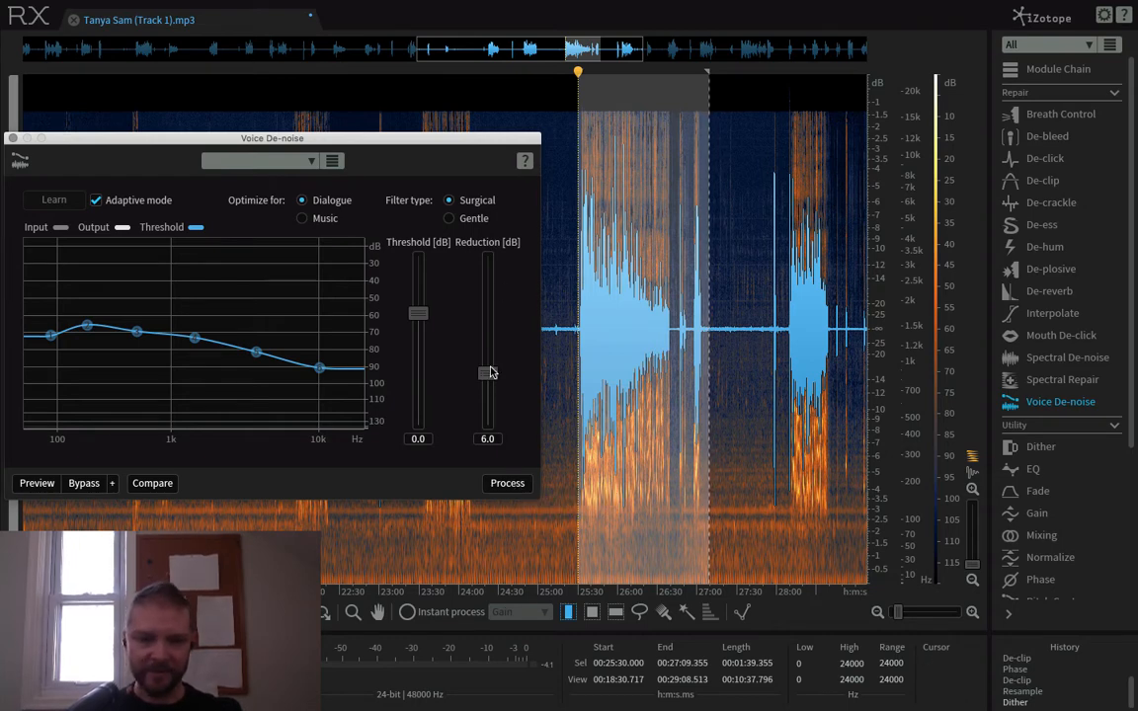
# - Preview Voice De-noise on the selected speech and set its reduction to 10.0 dB
pyautogui.moveTo(490, 372)
pyautogui.mouseDown()
pyautogui.moveTo(487, 361)
pyautogui.moveTo(488, 372)
pyautogui.mouseUp()
pyautogui.click(36, 483)
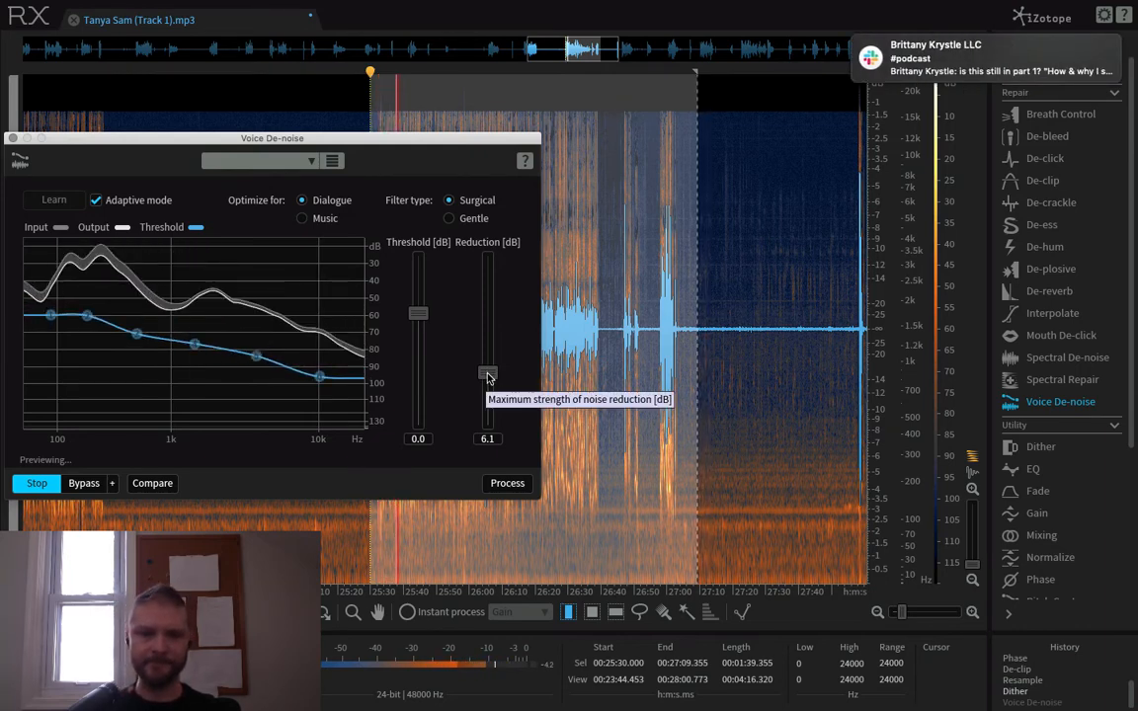
pyautogui.moveTo(488, 373); pyautogui.dragTo(493, 346)
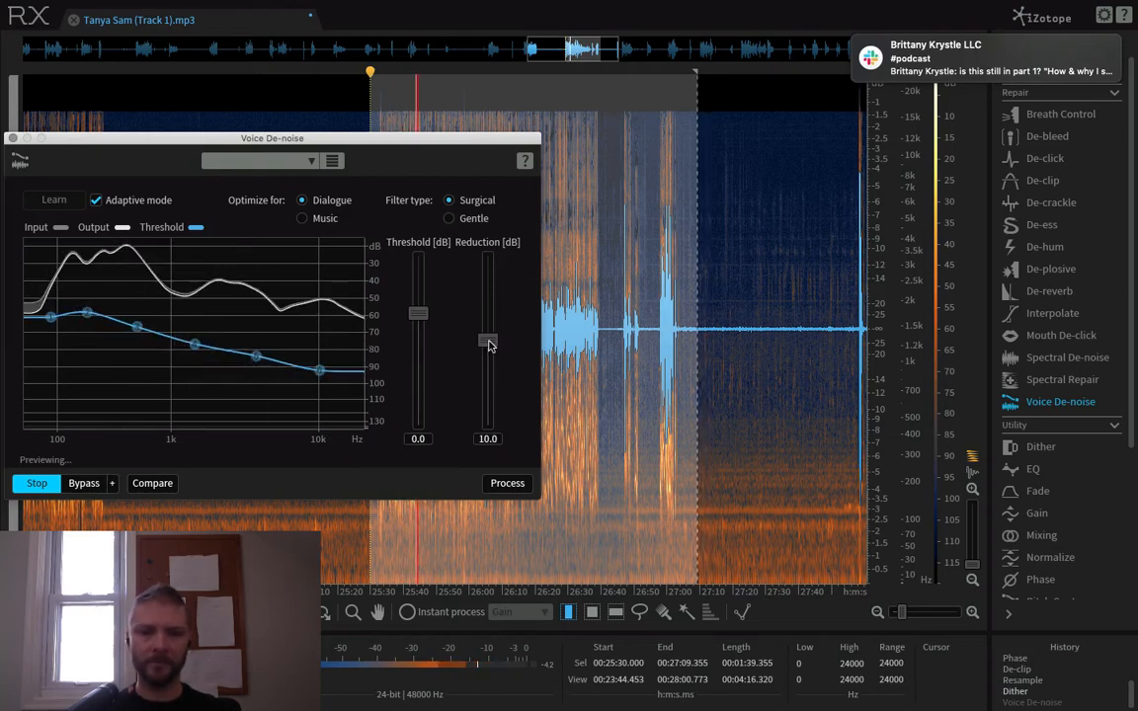
pyautogui.moveTo(487, 343); pyautogui.dragTo(491, 336)
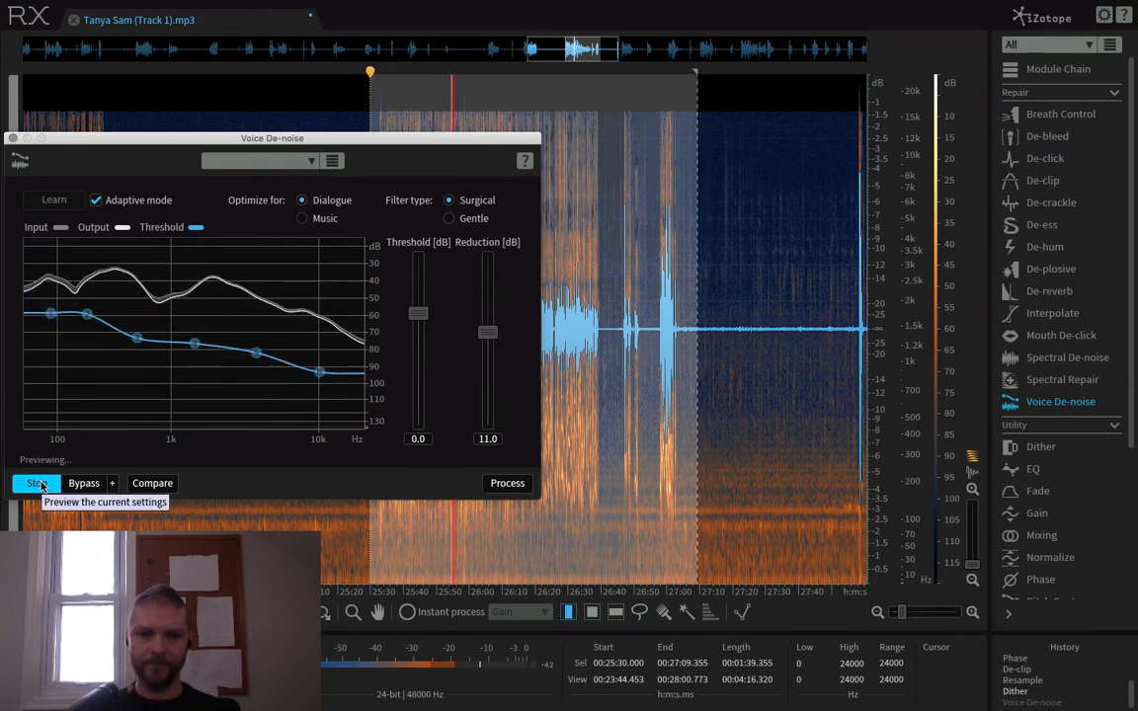
pyautogui.moveTo(486, 331); pyautogui.dragTo(486, 339)
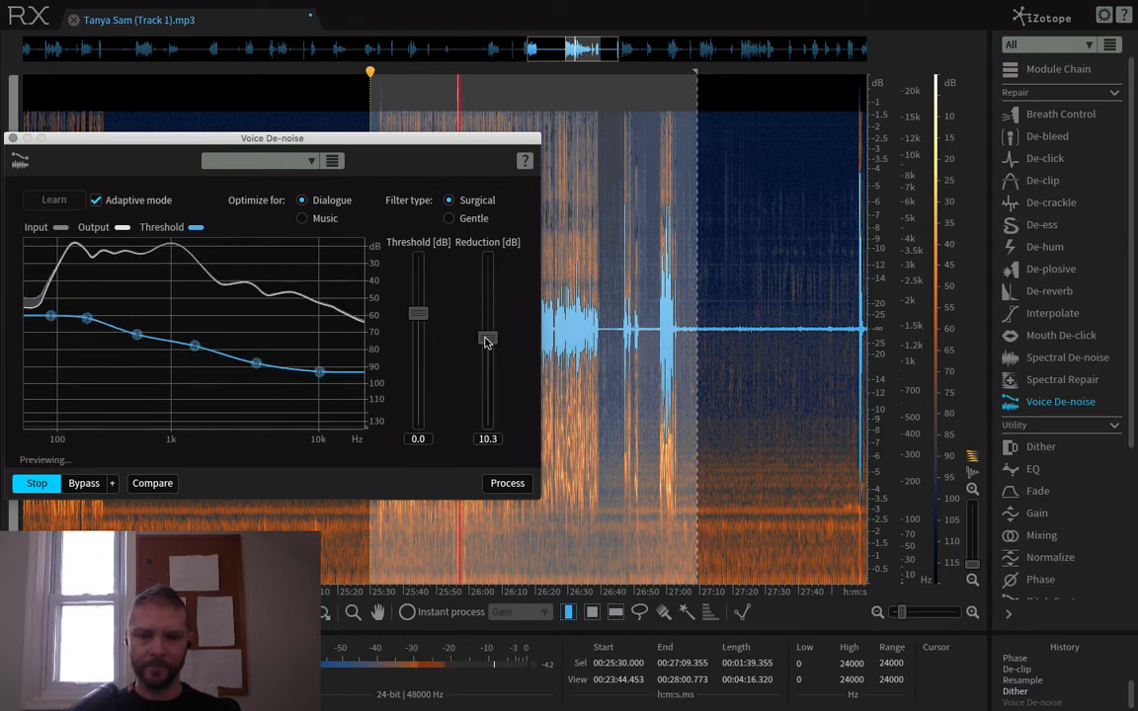
pyautogui.click(37, 488)
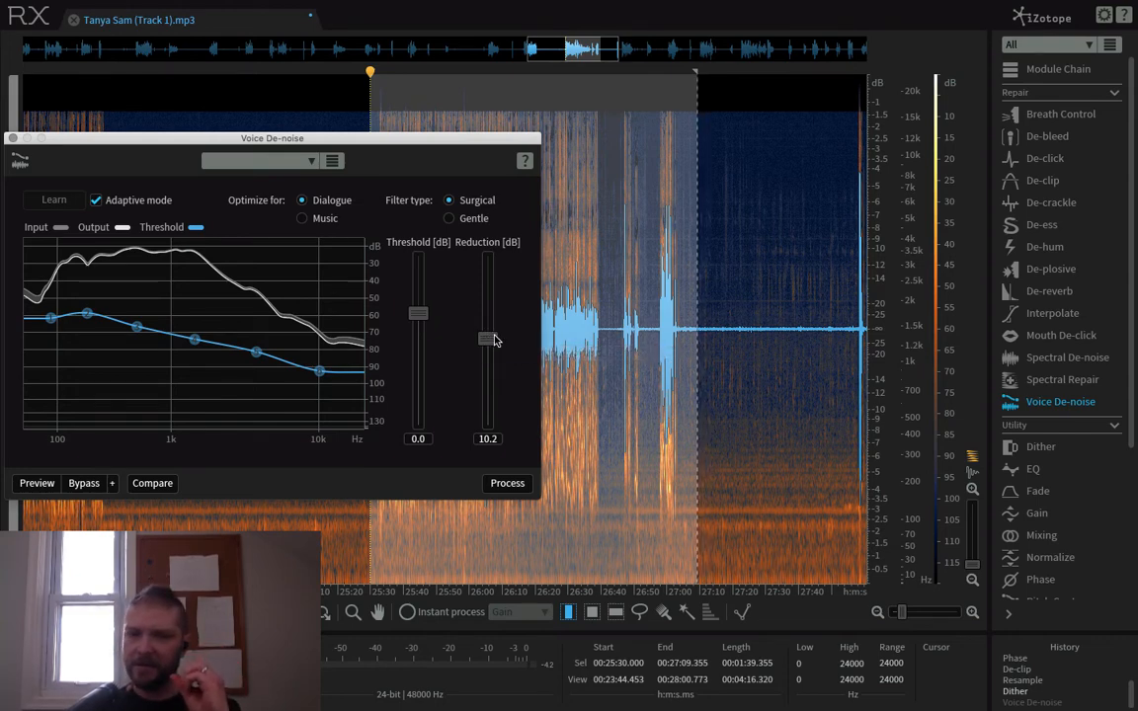
# - Process the selected speech with Voice De-noise, close the module and clear the selection
pyautogui.click(514, 483)
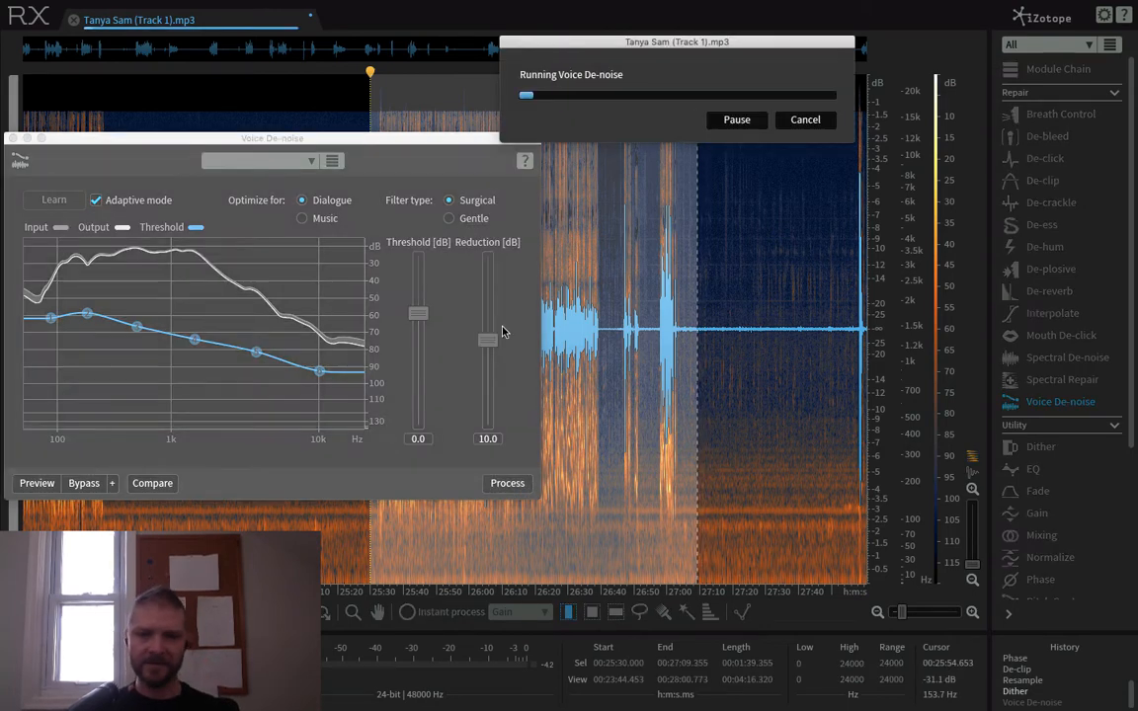
pyautogui.click(13, 139)
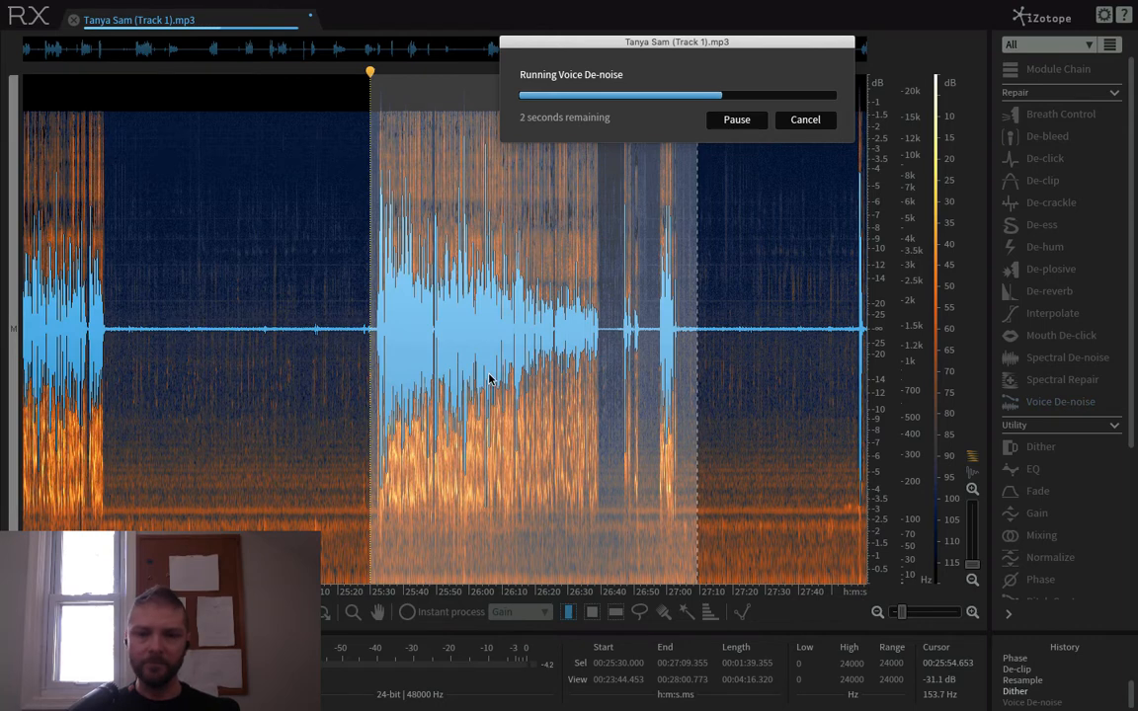
pyautogui.click(515, 445)
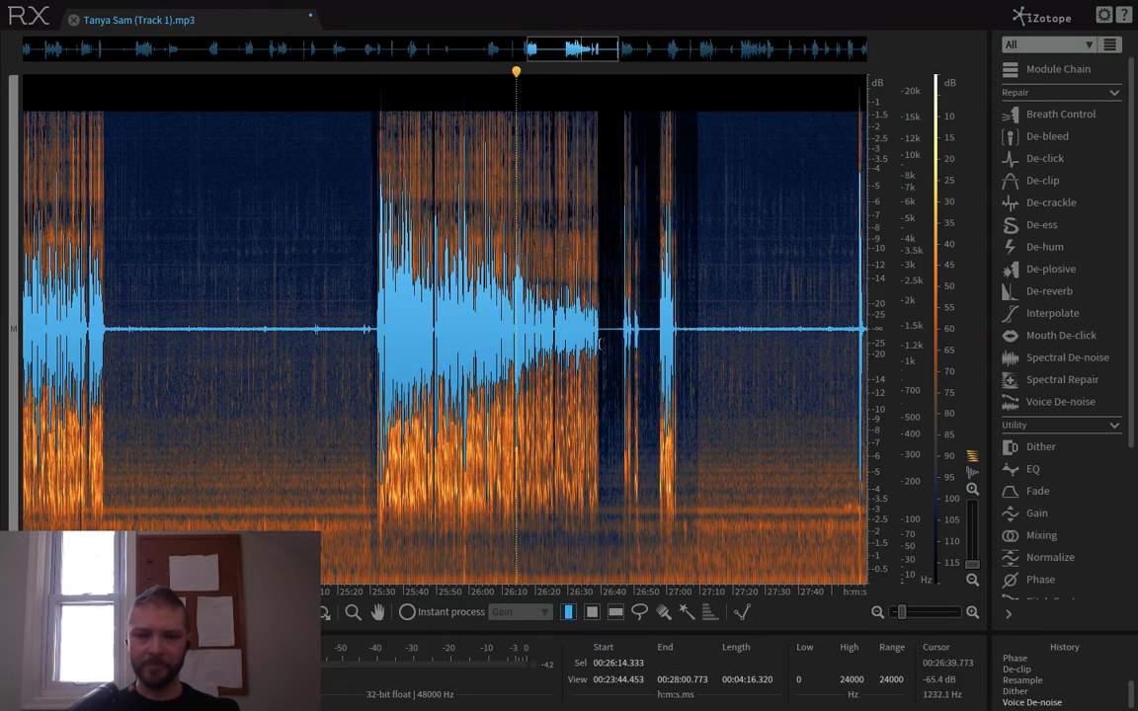
# - Try silencing the quiet gap from about 27:05 to 27:57, and undo it
pyautogui.scroll(-7, 550, 346)
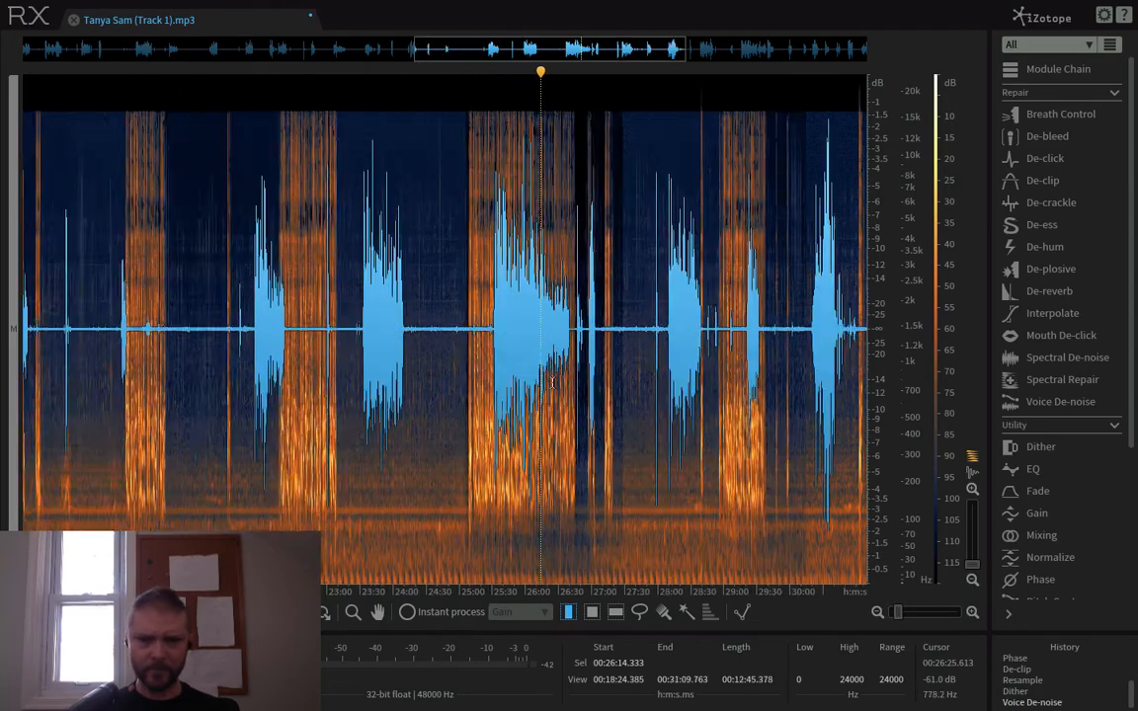
pyautogui.scroll(8, 615, 347)
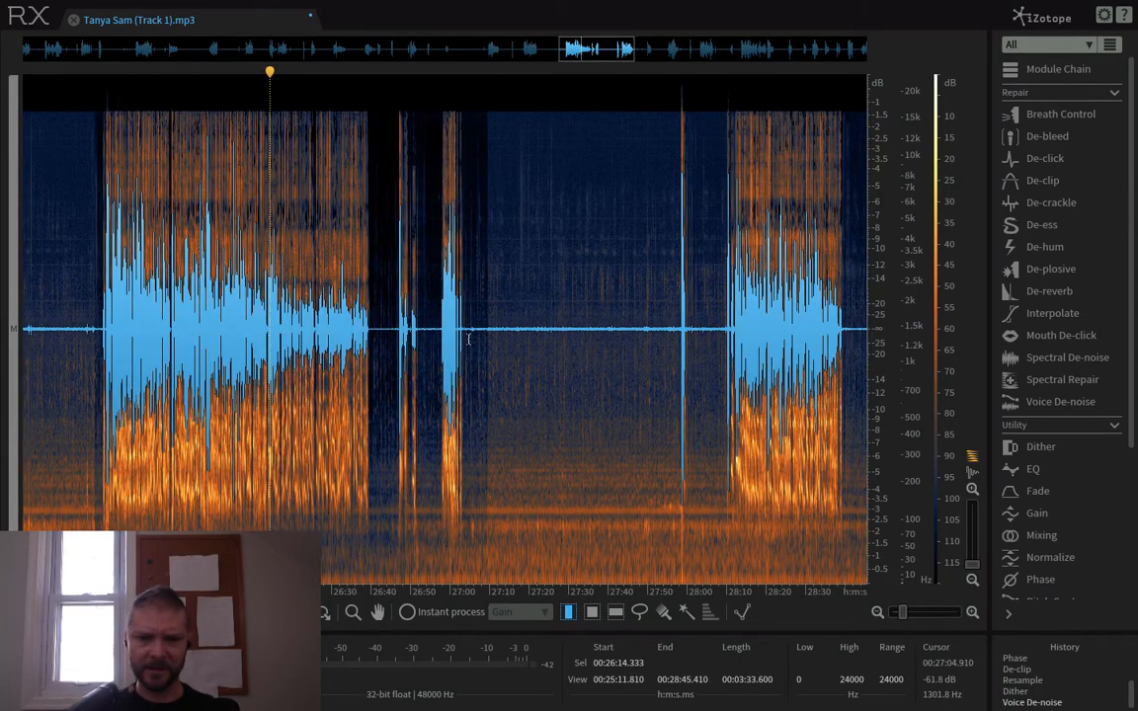
pyautogui.moveTo(468, 338); pyautogui.dragTo(676, 360)
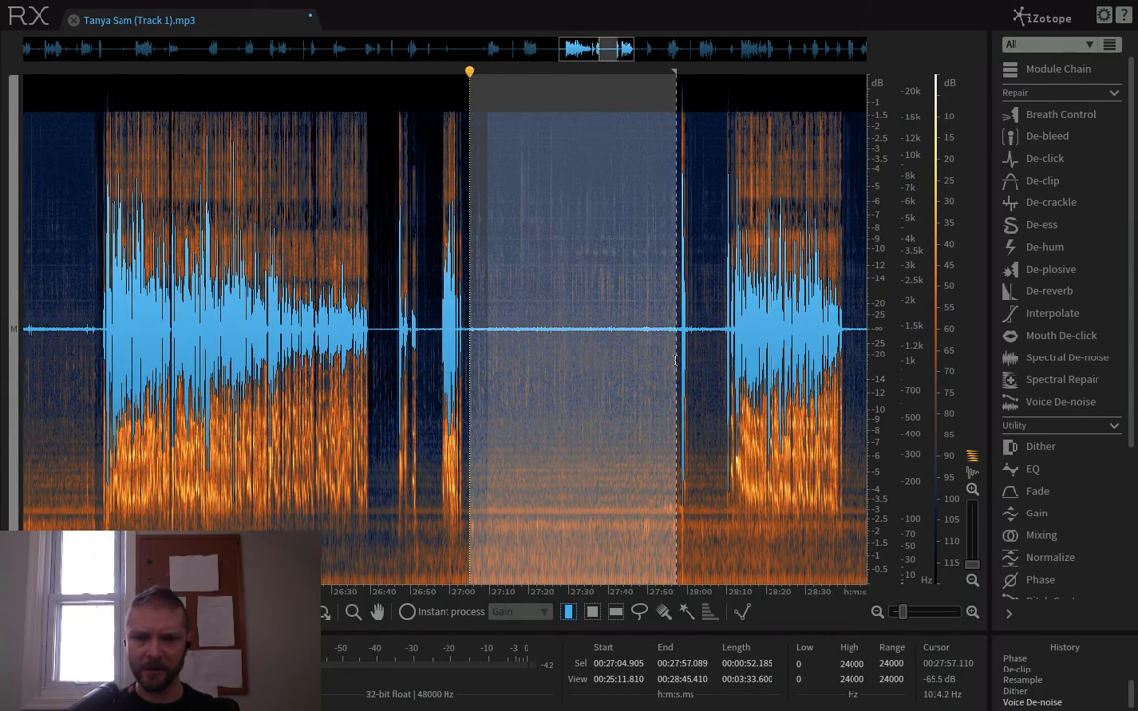
pyautogui.press('BackSpace')
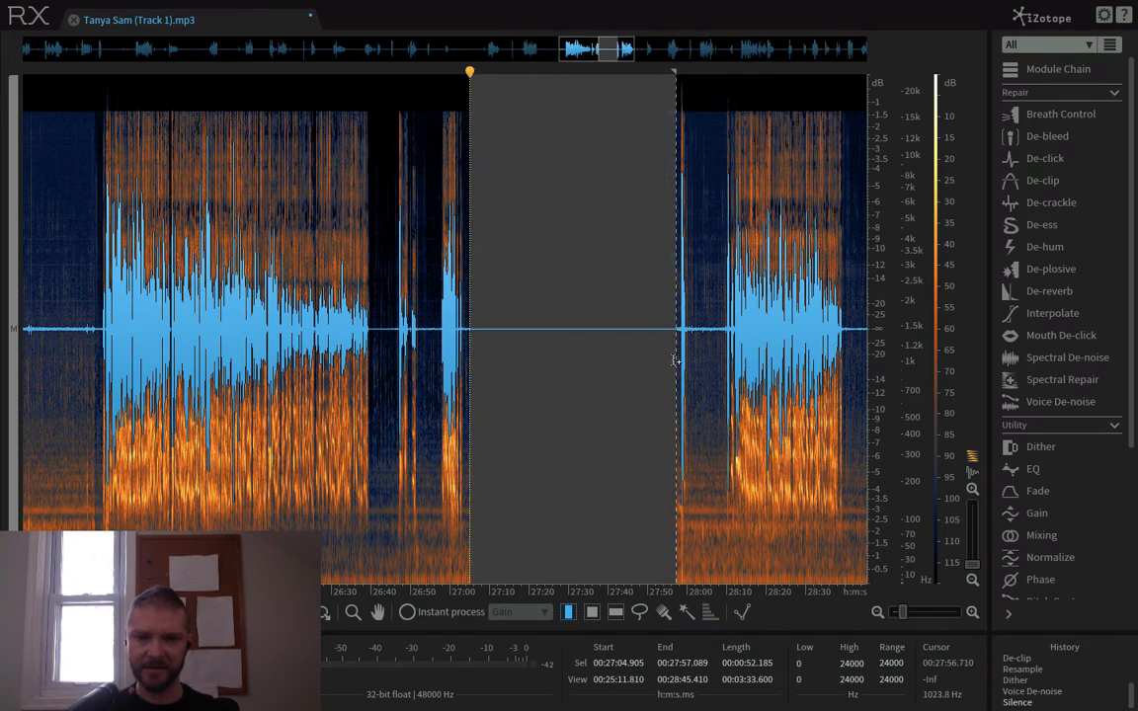
pyautogui.click(707, 366)
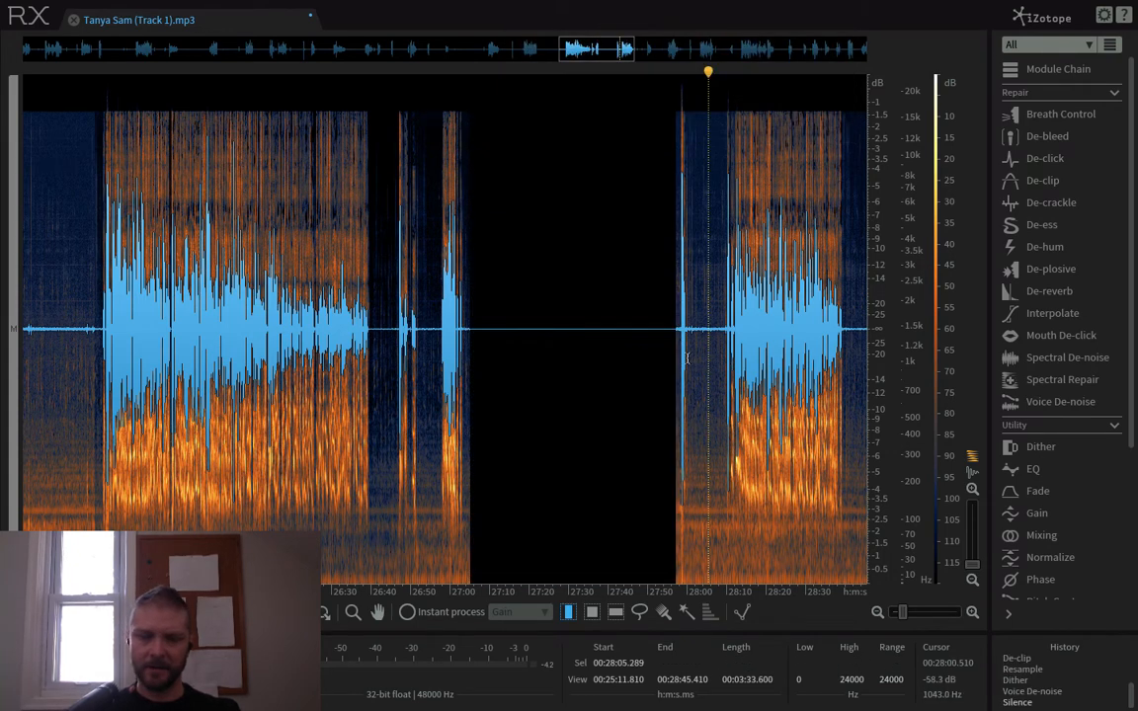
pyautogui.hotkey('ctrl', 'z')
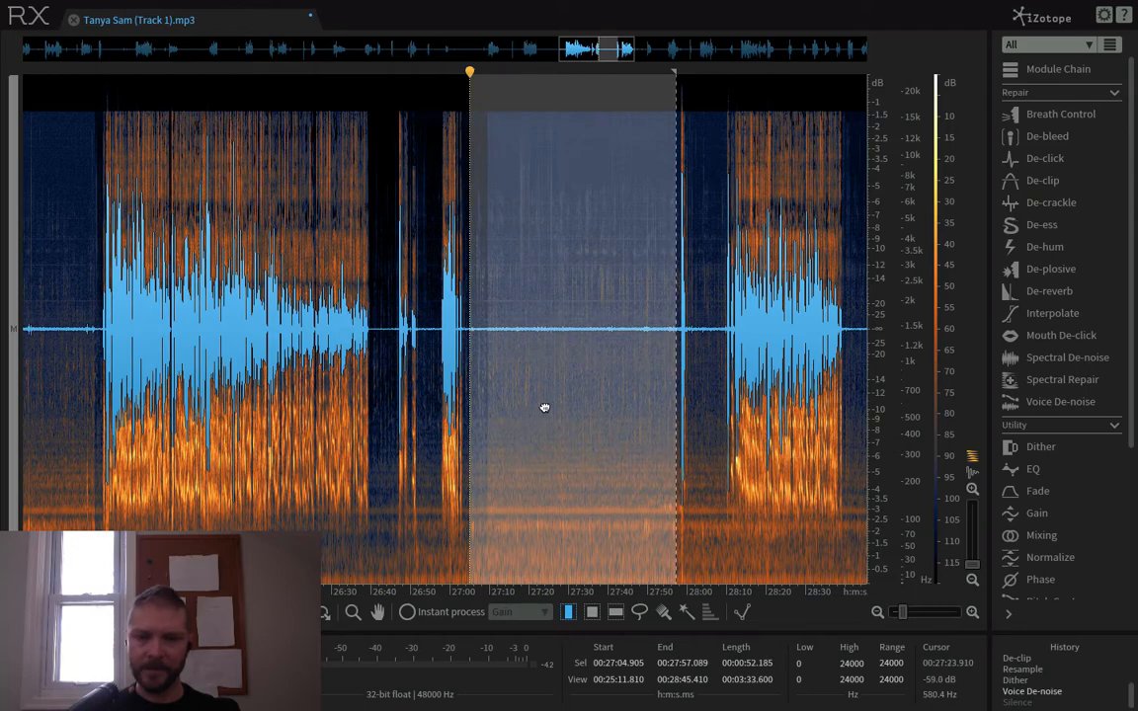
# - Open the De-click module with the Periodic Discontinuity preset
pyautogui.scroll(-5, 592, 410)
pyautogui.scroll(5, 630, 413)
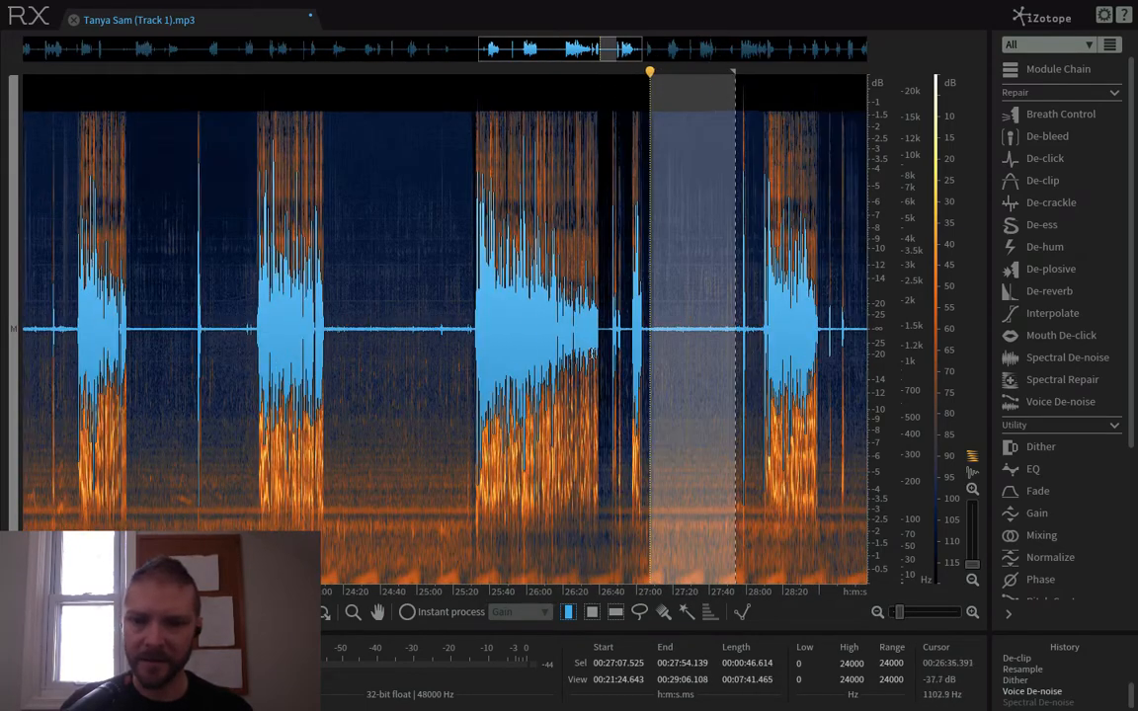
pyautogui.click(483, 323)
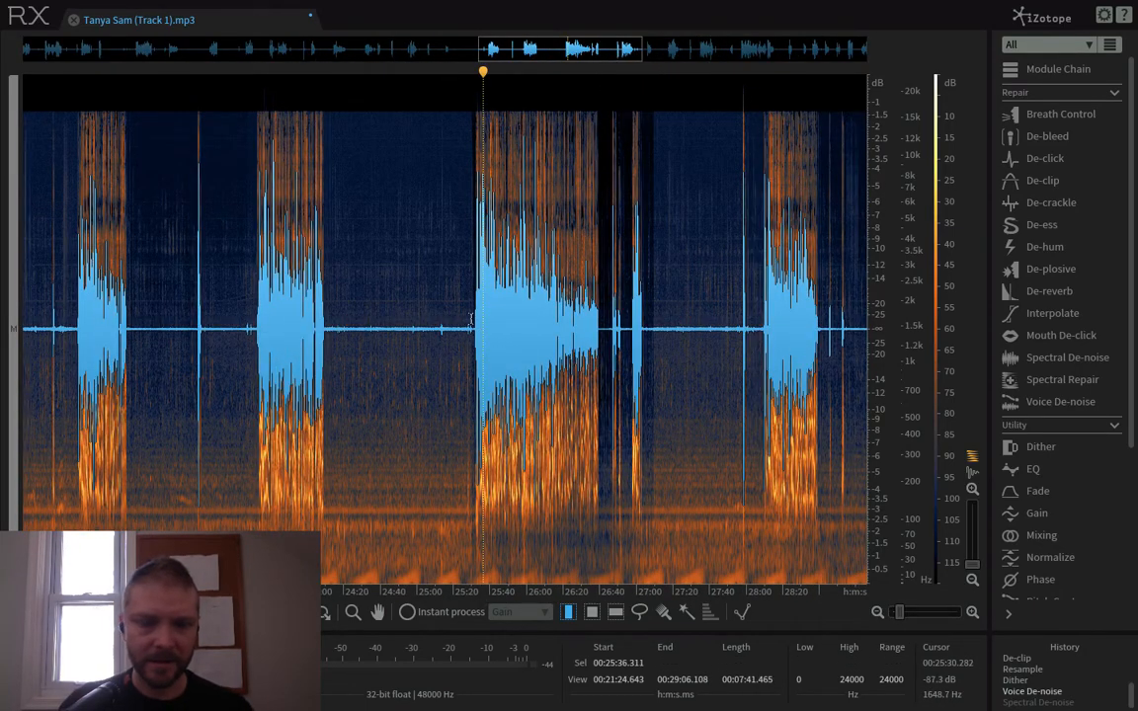
pyautogui.scroll(2, 260, 296)
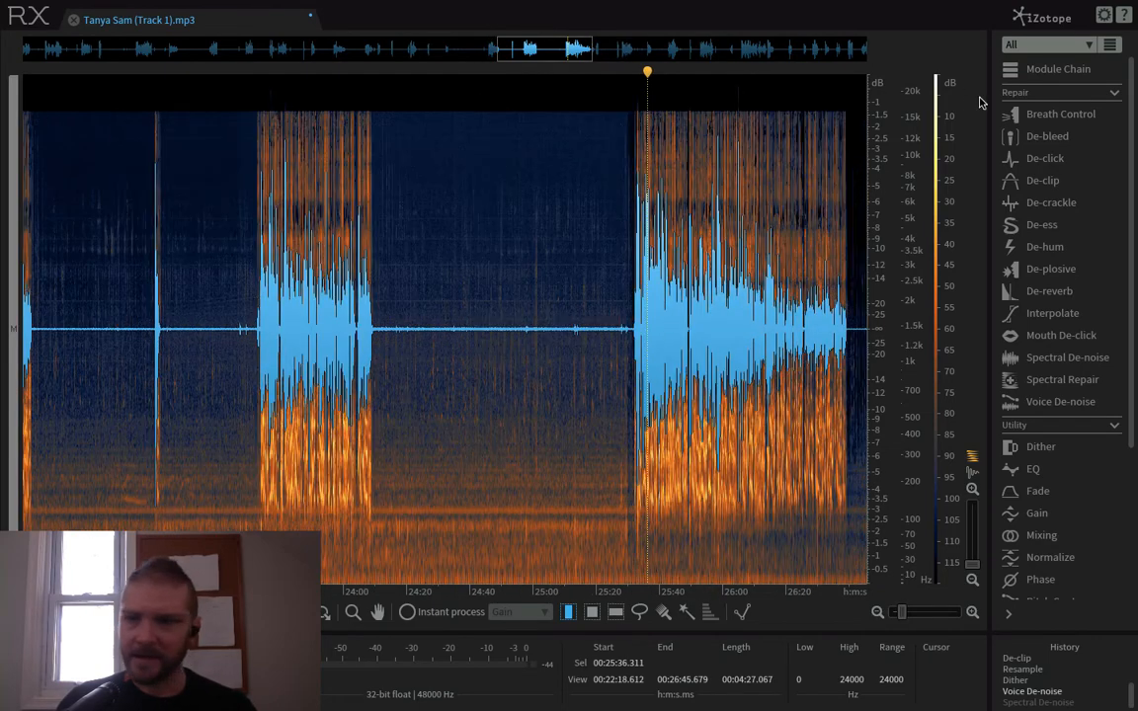
pyautogui.click(1044, 158)
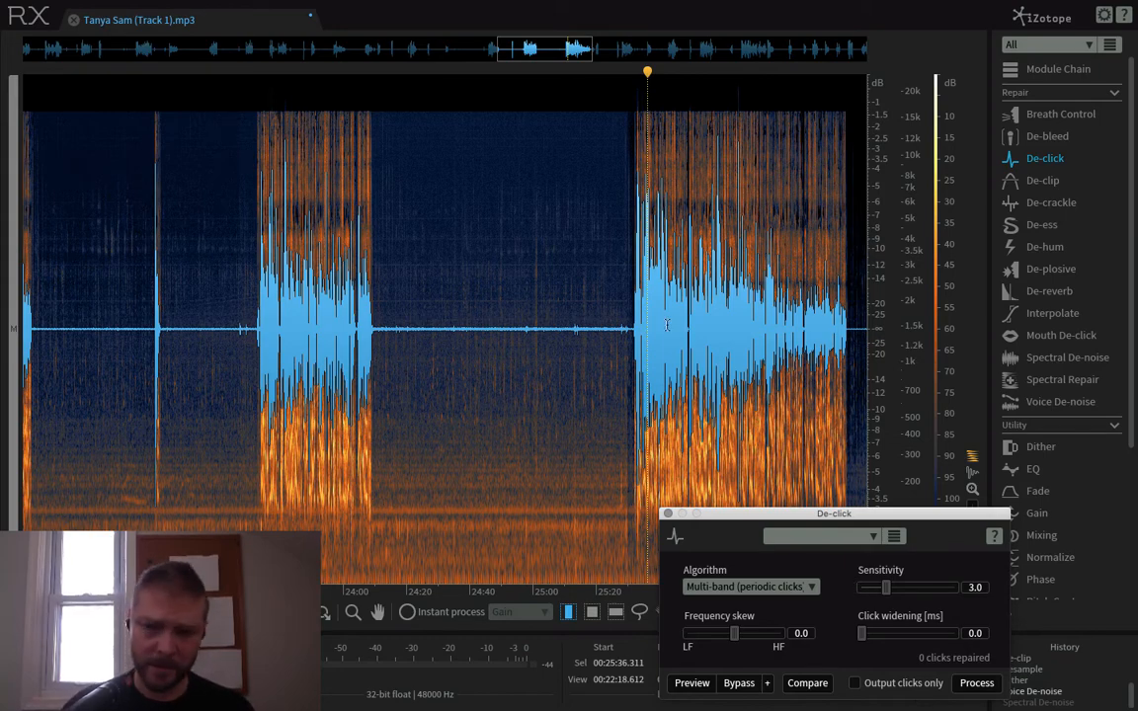
pyautogui.scroll(5, 753, 239)
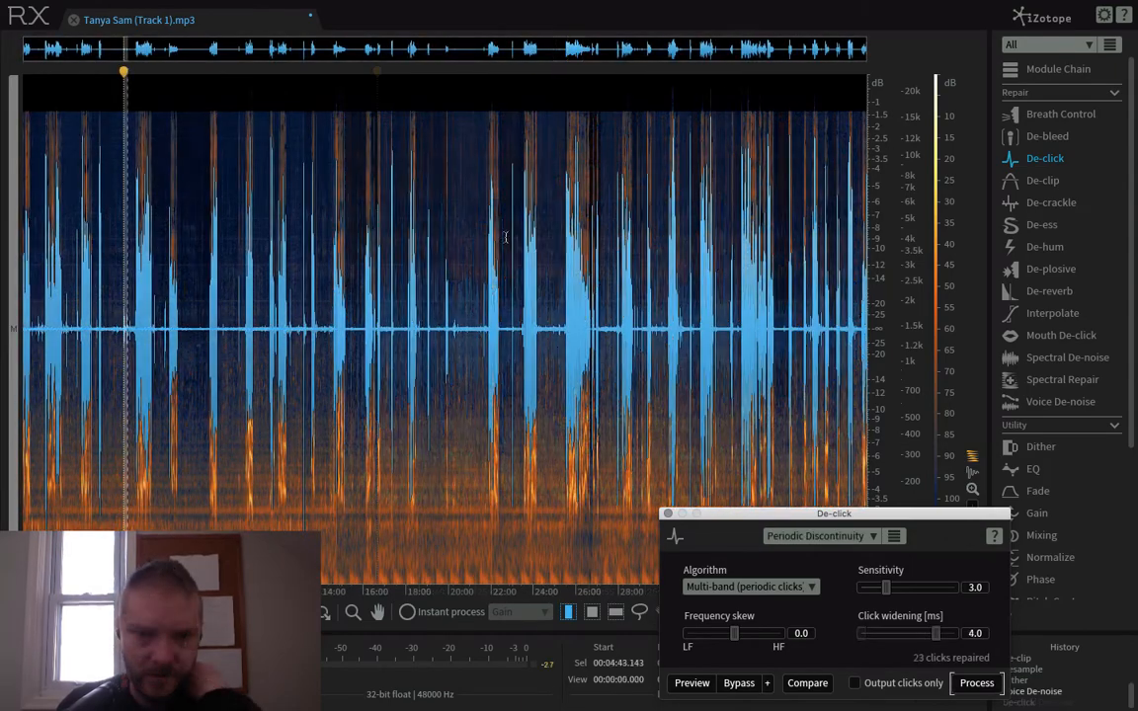
pyautogui.click(481, 297)
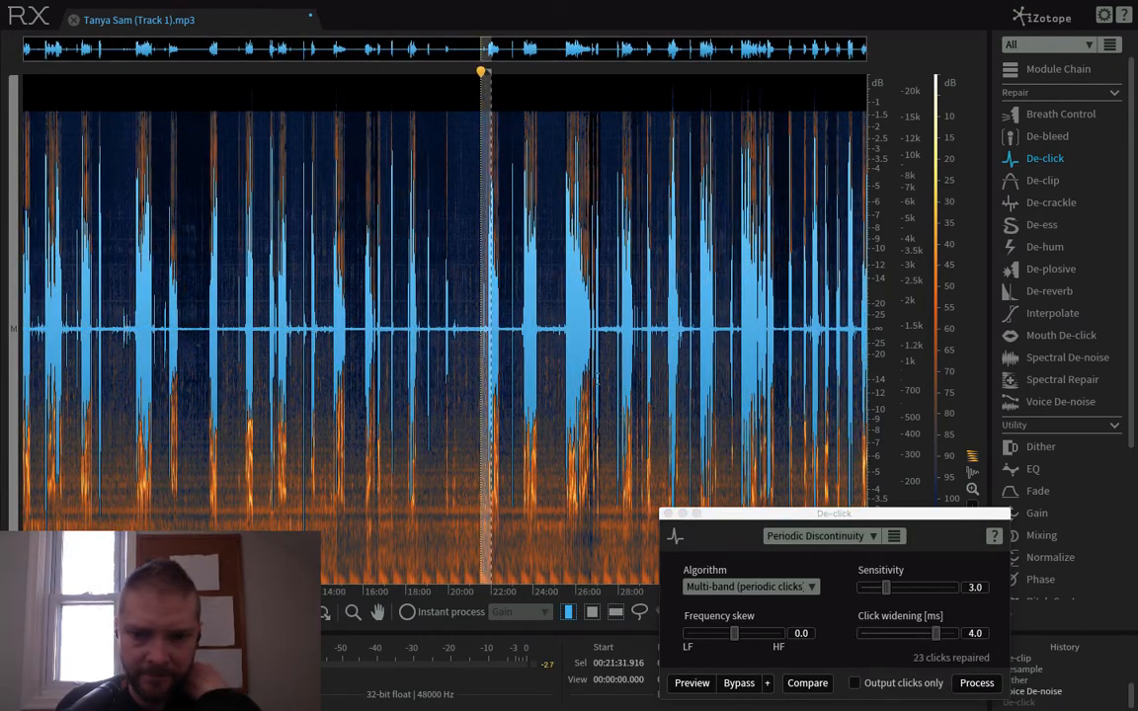
# - Select the short isolated noise at about 21:40, before the next speech passage, and play it back
pyautogui.scroll(5, 609, 399)
pyautogui.scroll(2, 610, 399)
pyautogui.scroll(-8, 610, 383)
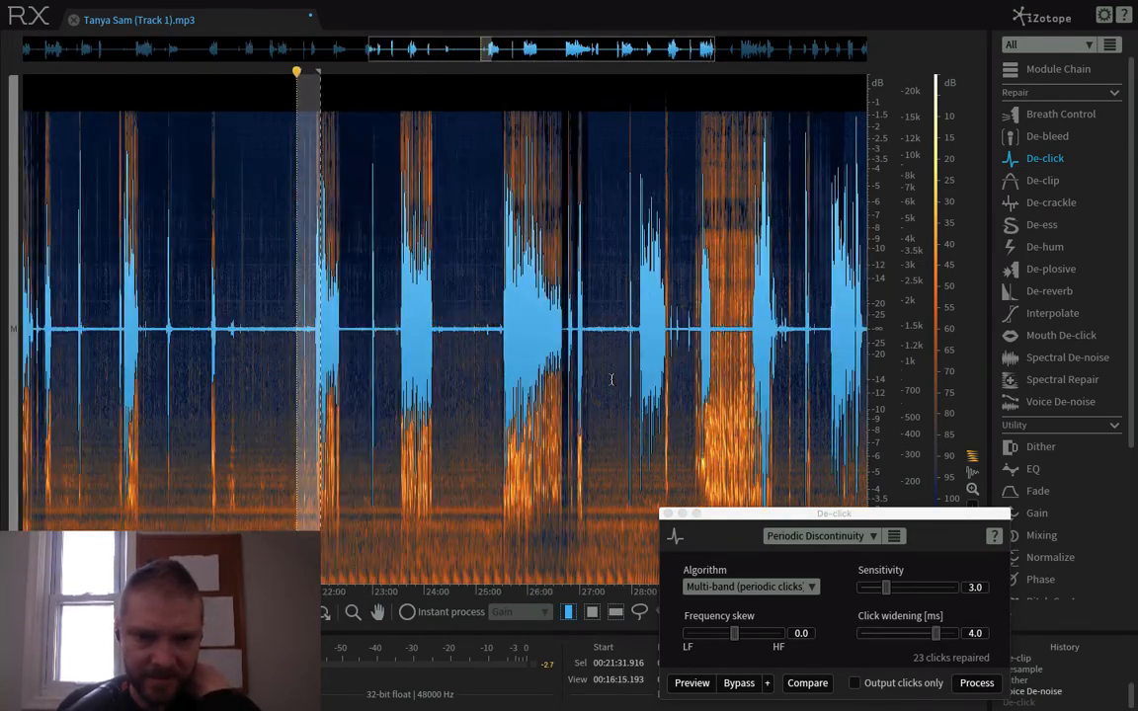
pyautogui.scroll(6, 341, 318)
pyautogui.moveTo(432, 315); pyautogui.dragTo(441, 315)
pyautogui.scroll(3, 474, 341)
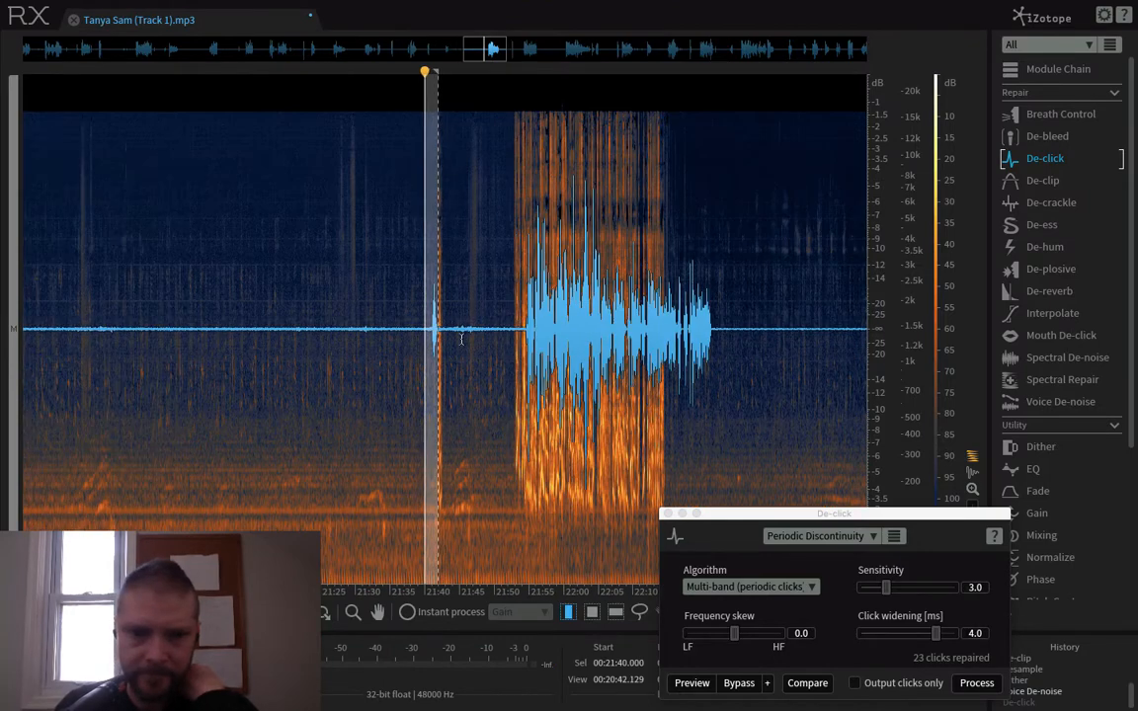
pyautogui.press('space')
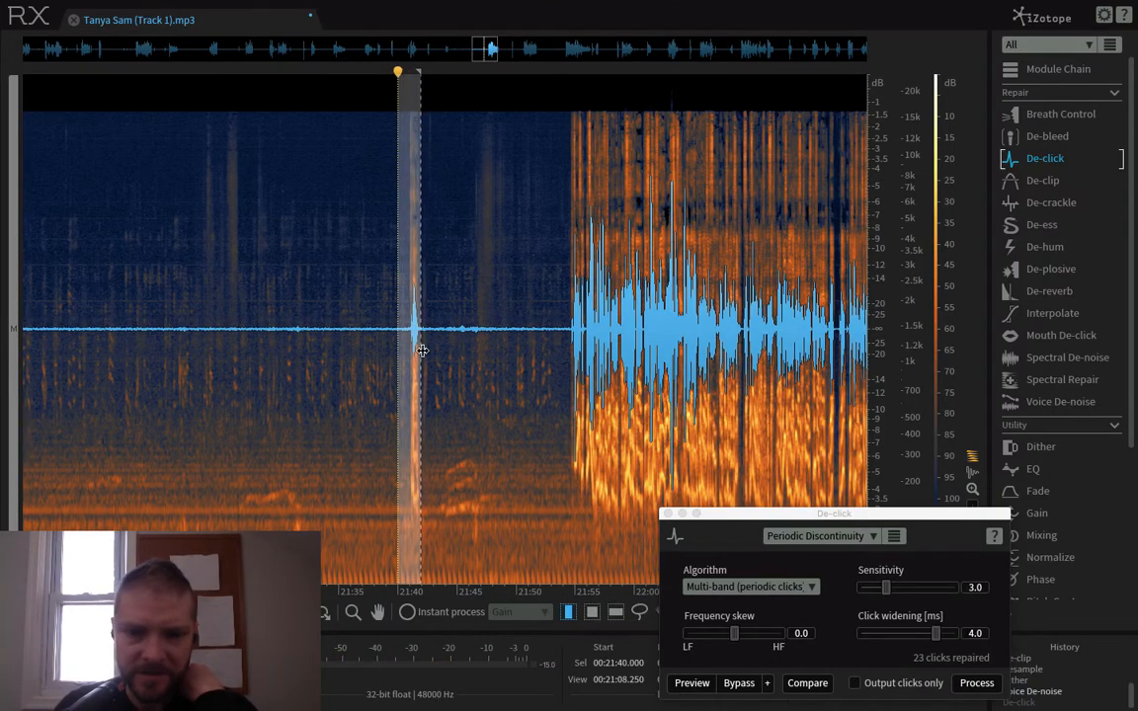
# - Process the selected noise with De-click using the Periodic Clicks preset and play back that spot
pyautogui.scroll(3, 421, 349)
pyautogui.click(819, 536)
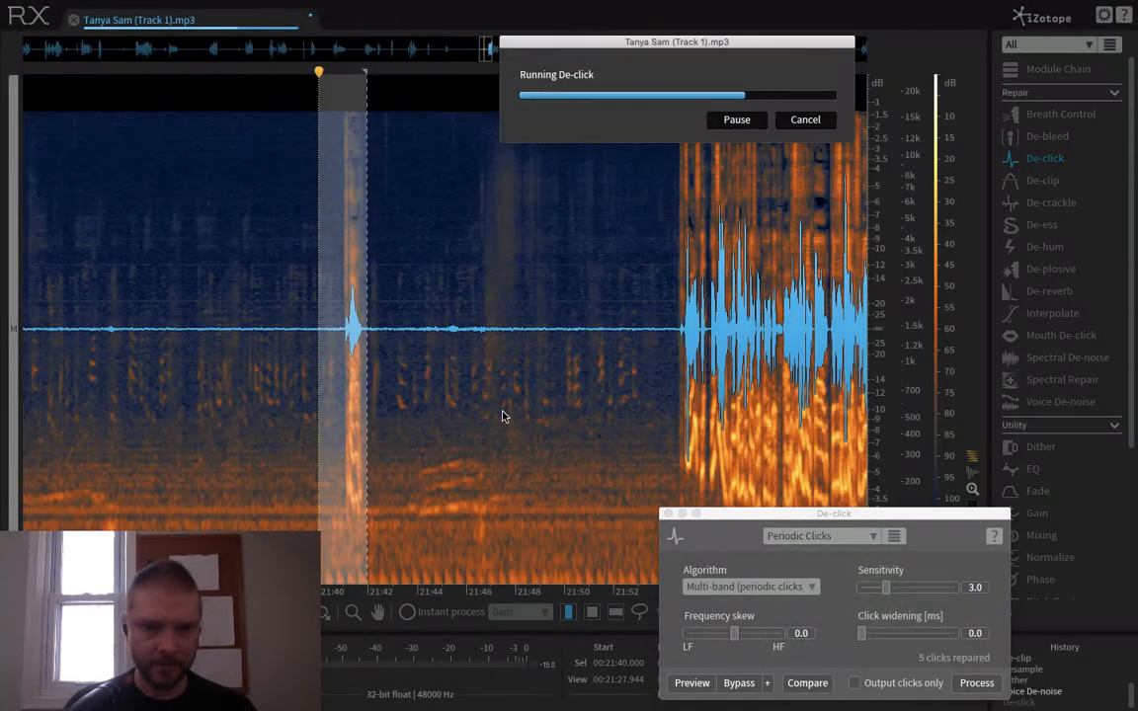
pyautogui.scroll(1, 382, 339)
pyautogui.click(322, 338)
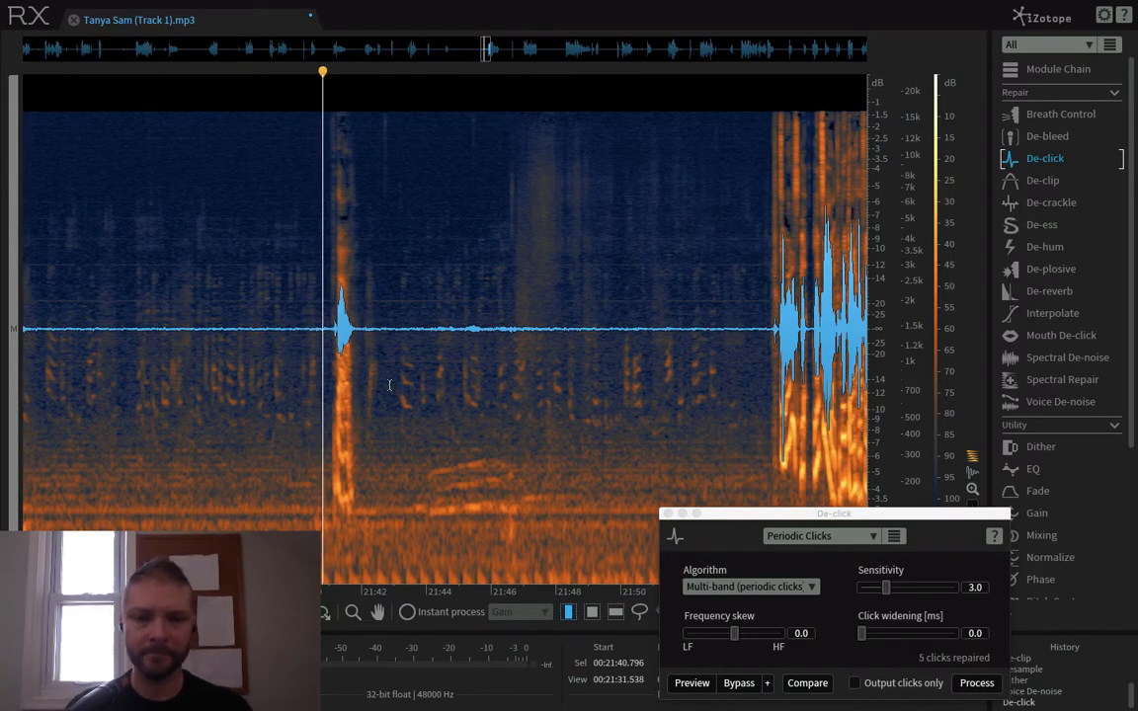
pyautogui.press('space')
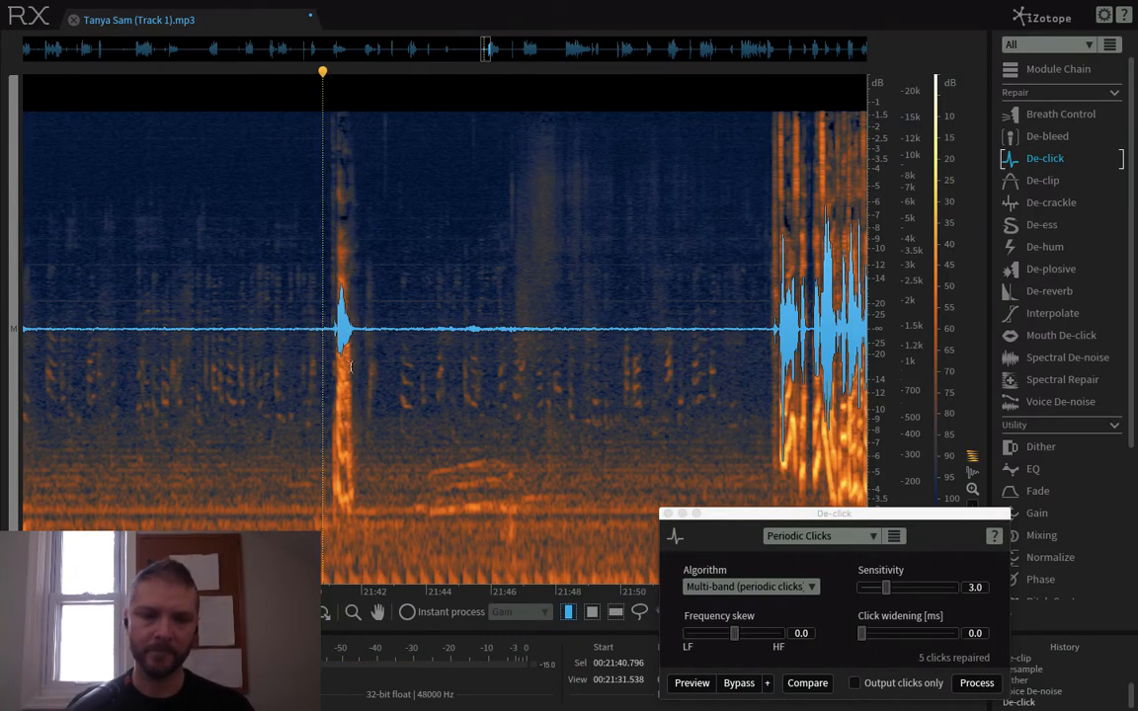
# - Undo the De-click repair and place the playhead just after the short noise, at about 21:43
pyautogui.scroll(1, 350, 368)
pyautogui.scroll(-10, 351, 367)
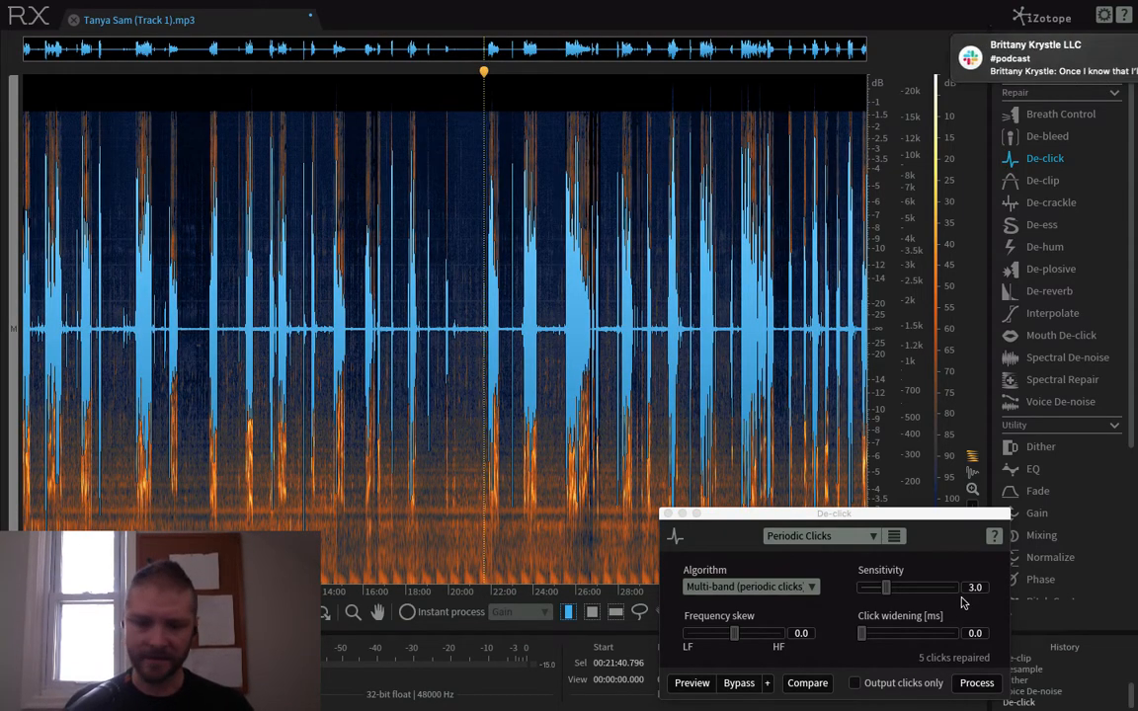
pyautogui.hotkey('ctrl', 'a')
pyautogui.click(418, 381)
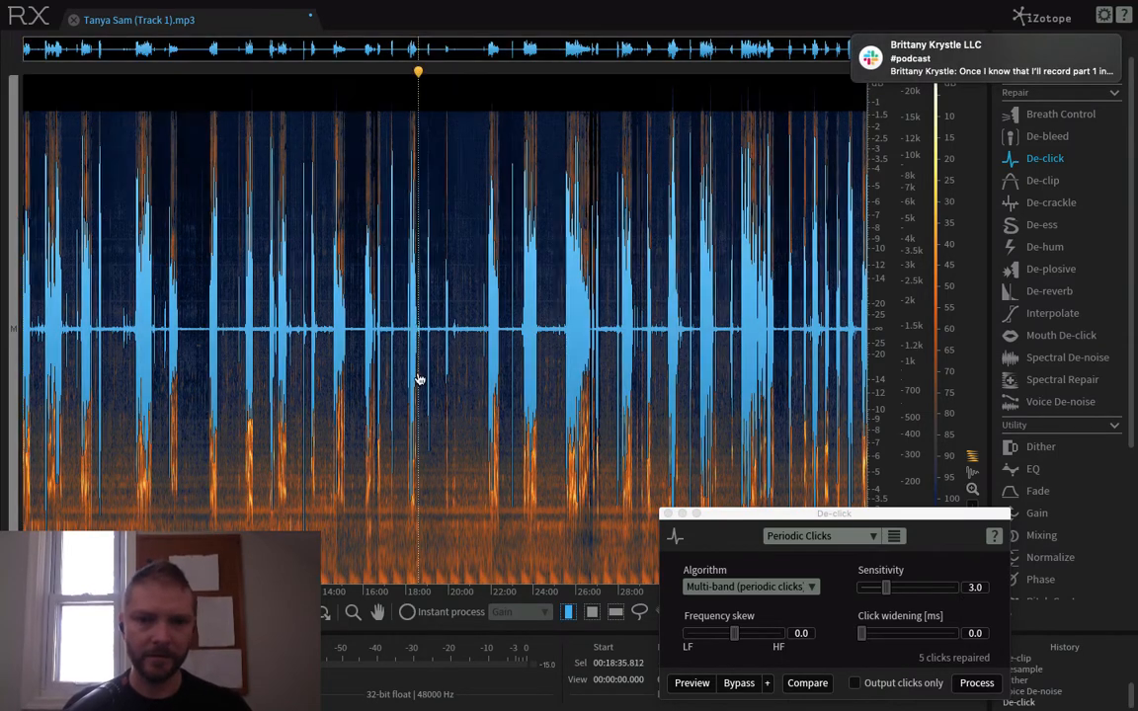
pyautogui.scroll(10, 488, 366)
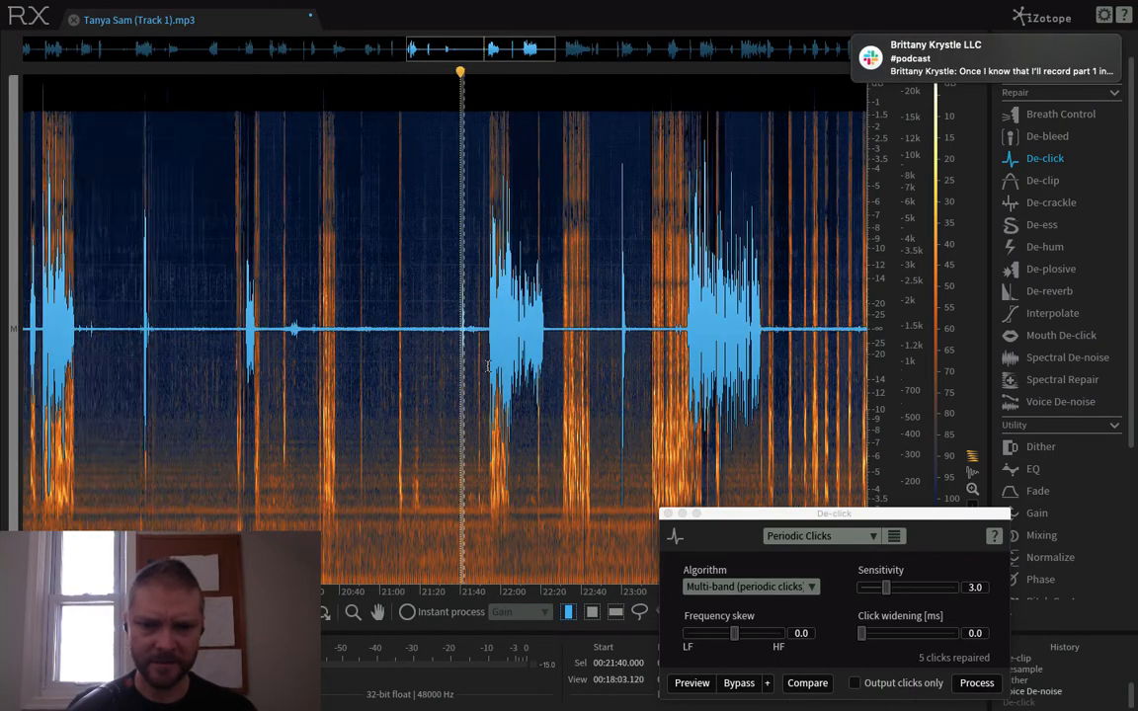
pyautogui.scroll(4, 371, 346)
pyautogui.click(446, 361)
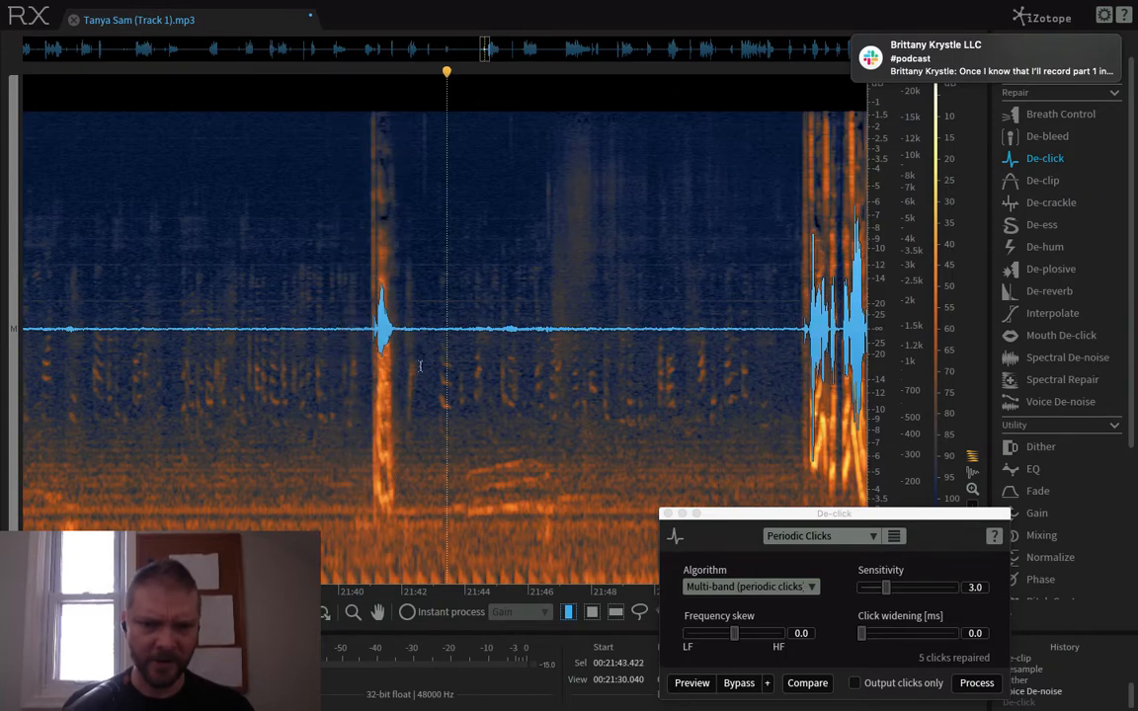
# - Select the short noise at about 21:41, preview De-click on it and set the sensitivity to 2.8
pyautogui.moveTo(363, 348); pyautogui.dragTo(406, 351)
pyautogui.scroll(3, 406, 351)
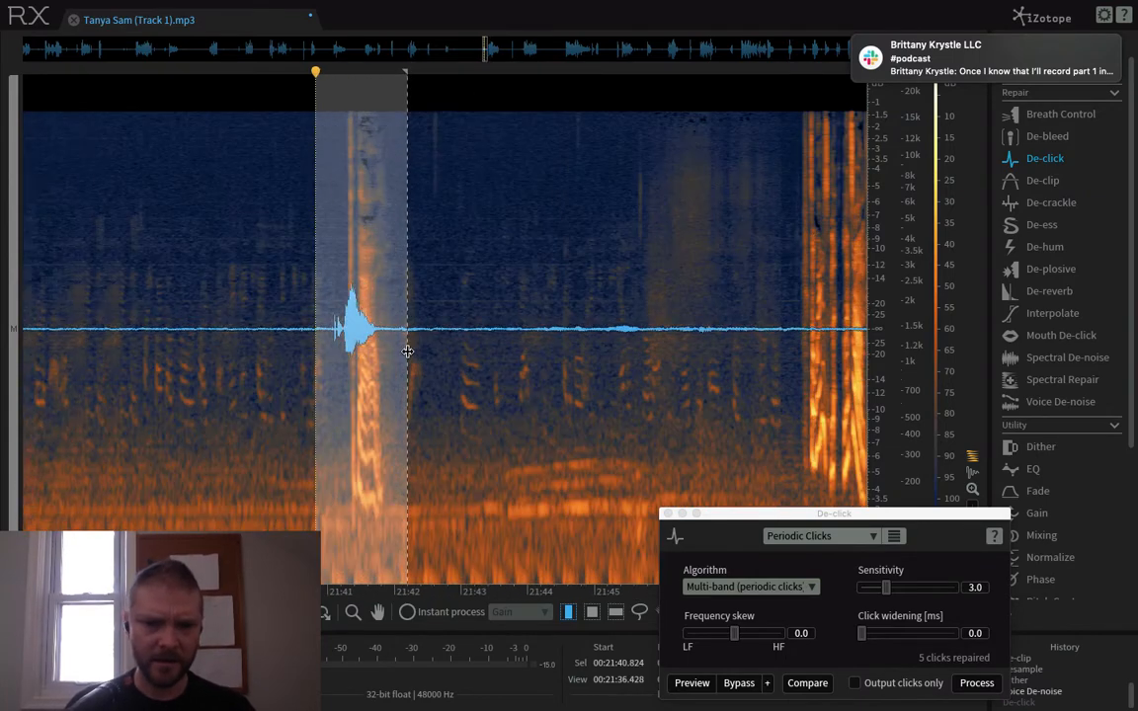
pyautogui.click(692, 683)
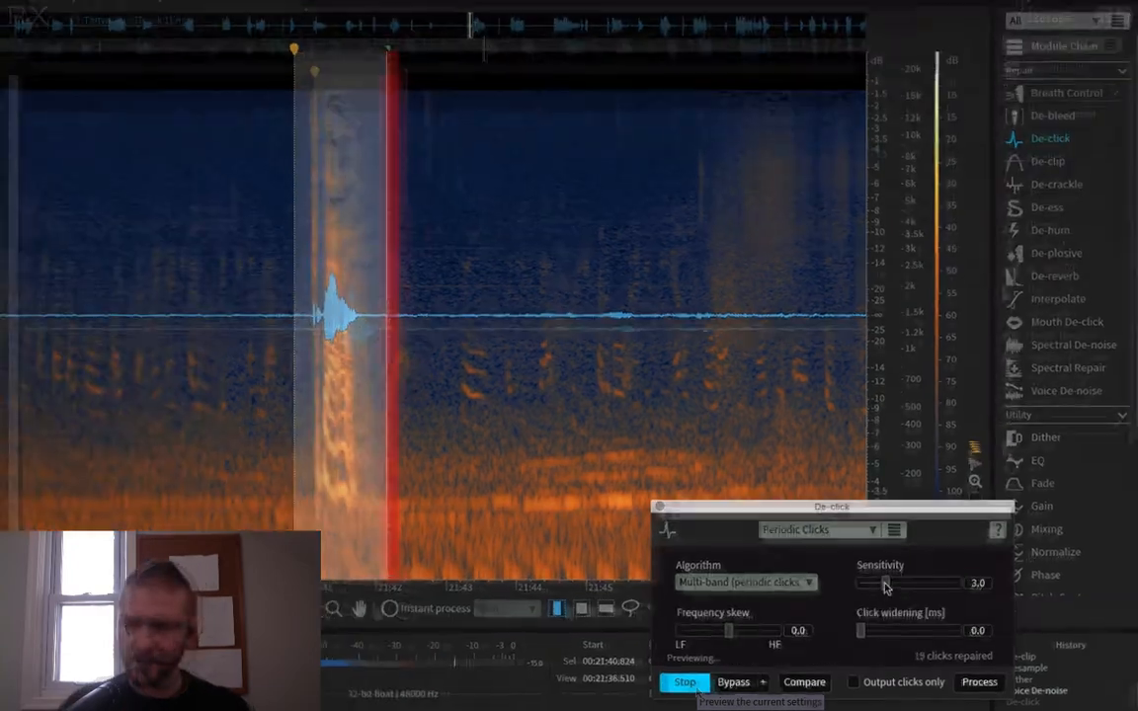
pyautogui.moveTo(884, 586)
pyautogui.mouseDown()
pyautogui.moveTo(876, 565)
pyautogui.moveTo(856, 566)
pyautogui.moveTo(882, 569)
pyautogui.mouseUp()
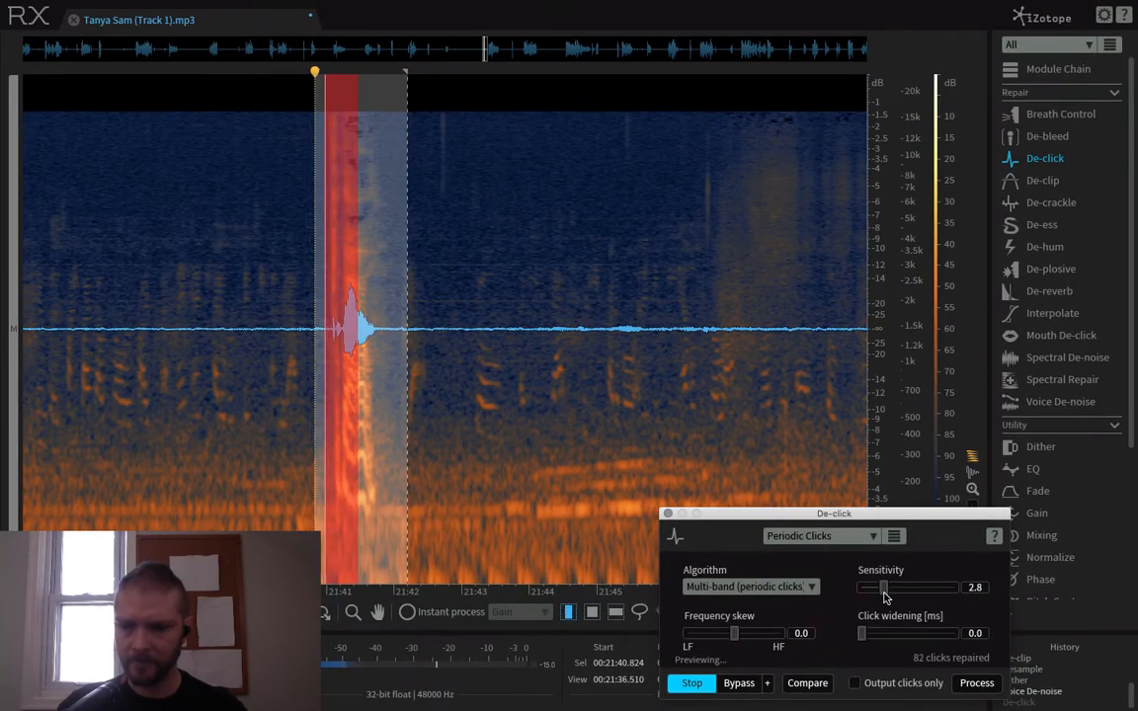
# - Compare the De-click preview with the bypassed sound and process the selected noise
pyautogui.click(748, 685)
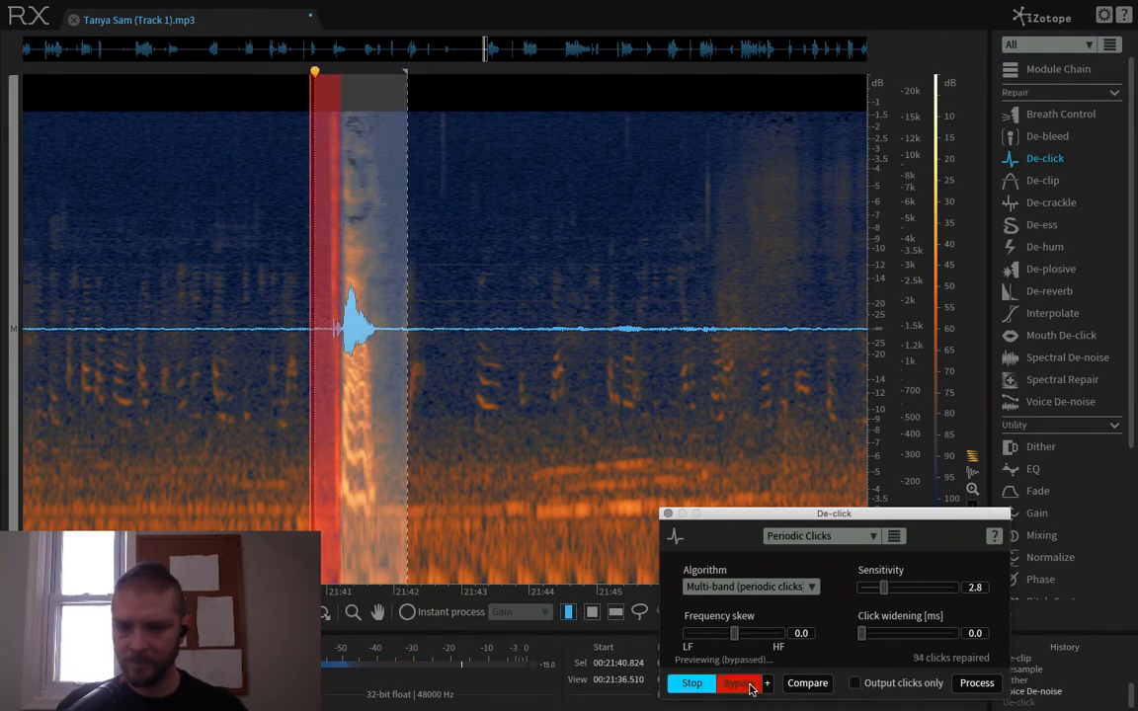
pyautogui.click(750, 685)
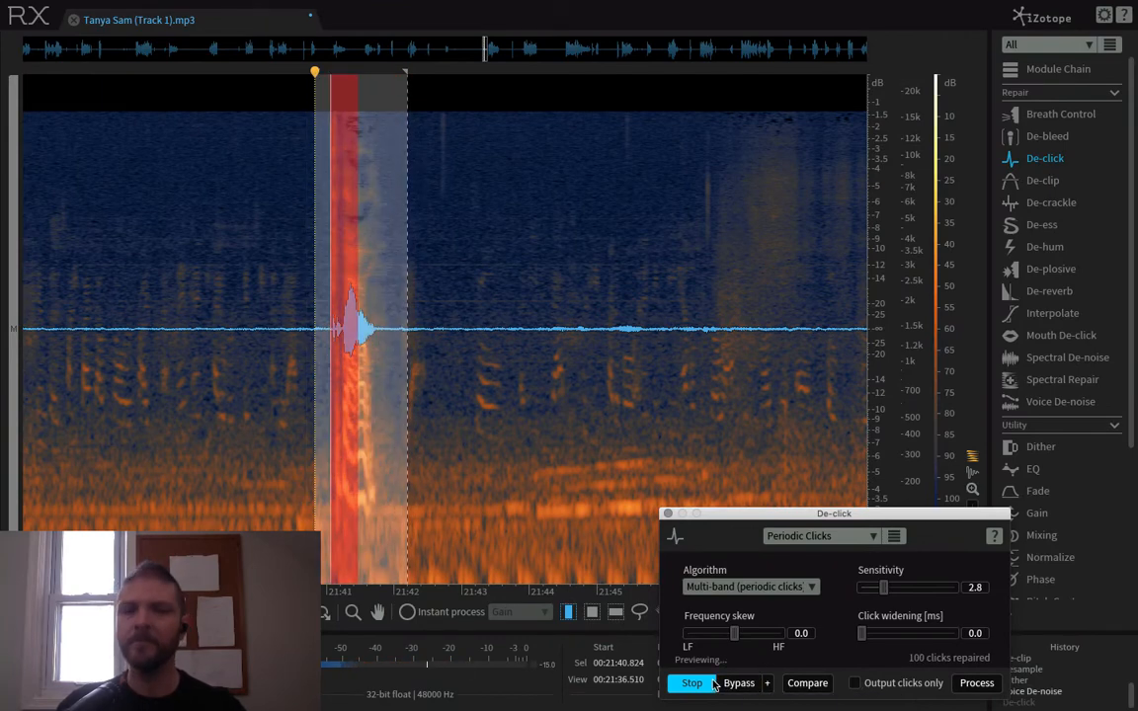
pyautogui.click(711, 684)
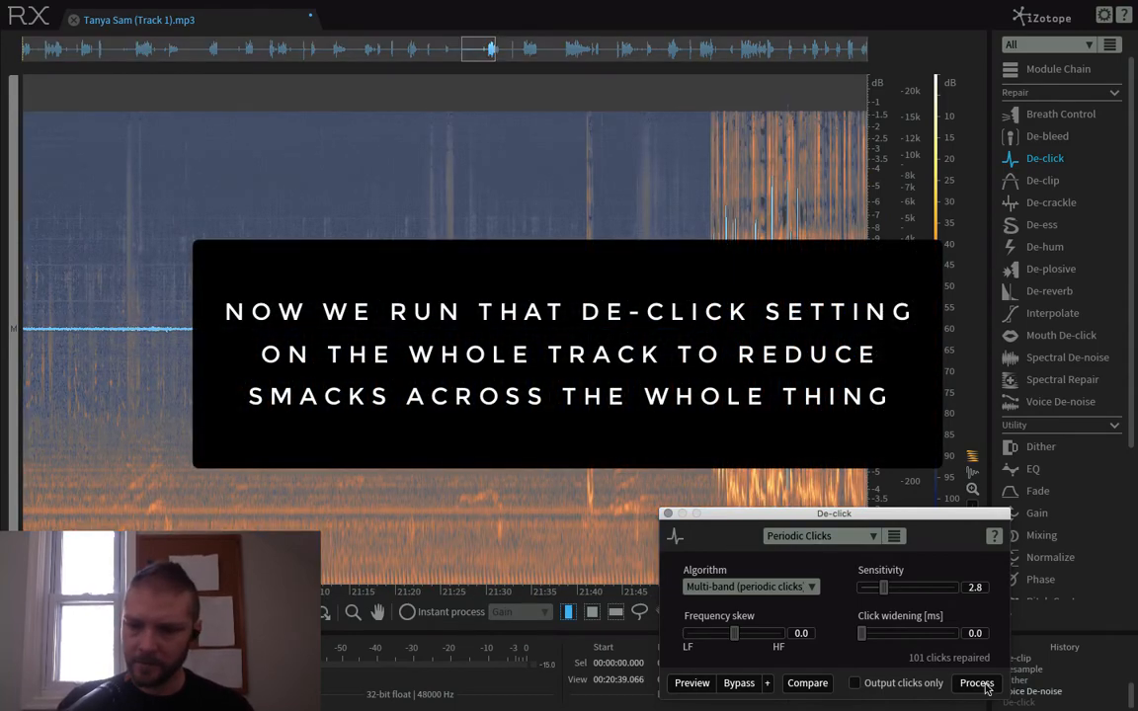
pyautogui.click(976, 683)
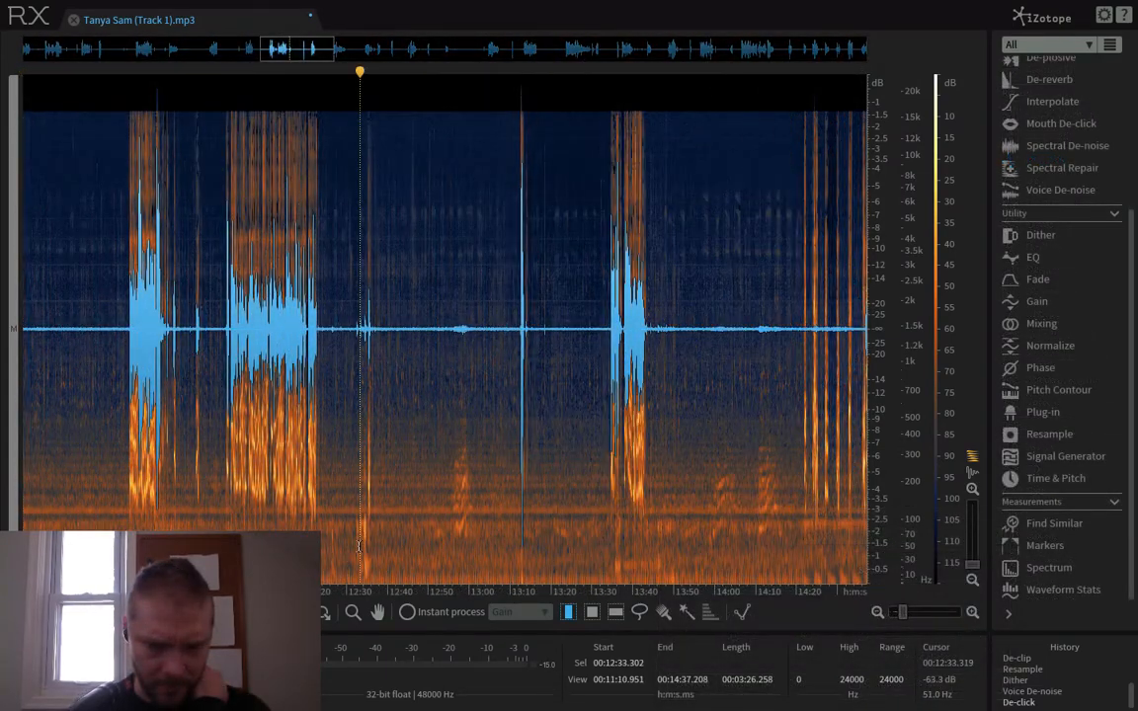
# - Play back the low thumps in the pause from about 12:32
pyautogui.scroll(6, 358, 547)
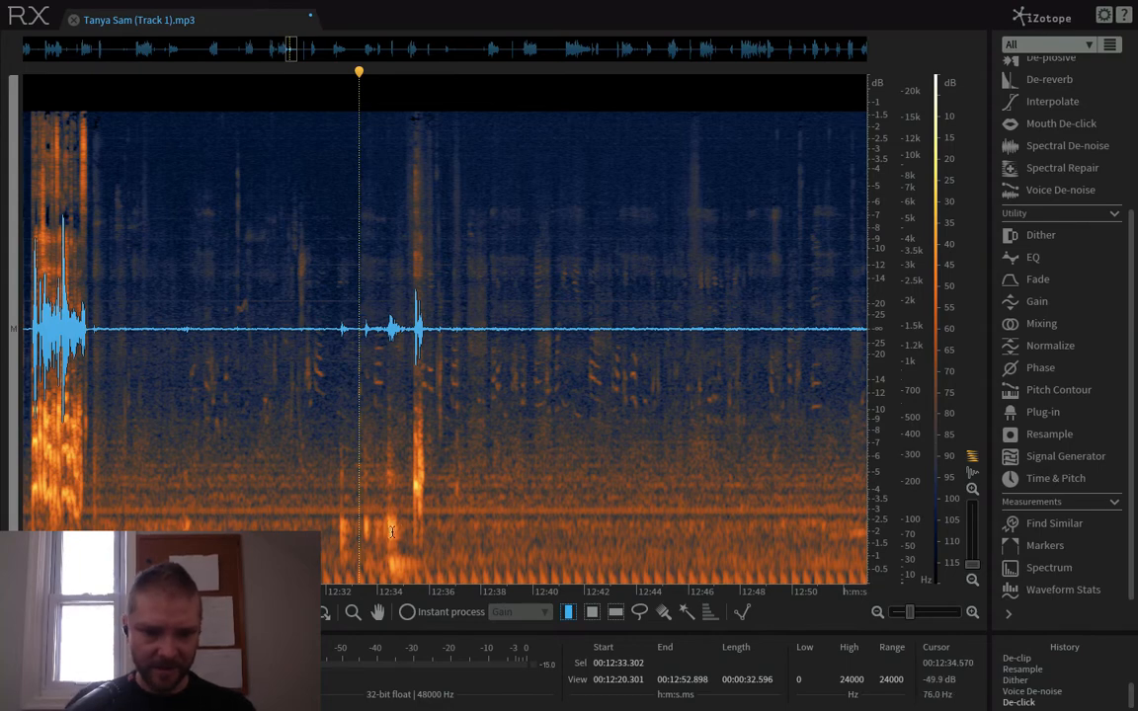
pyautogui.click(326, 523)
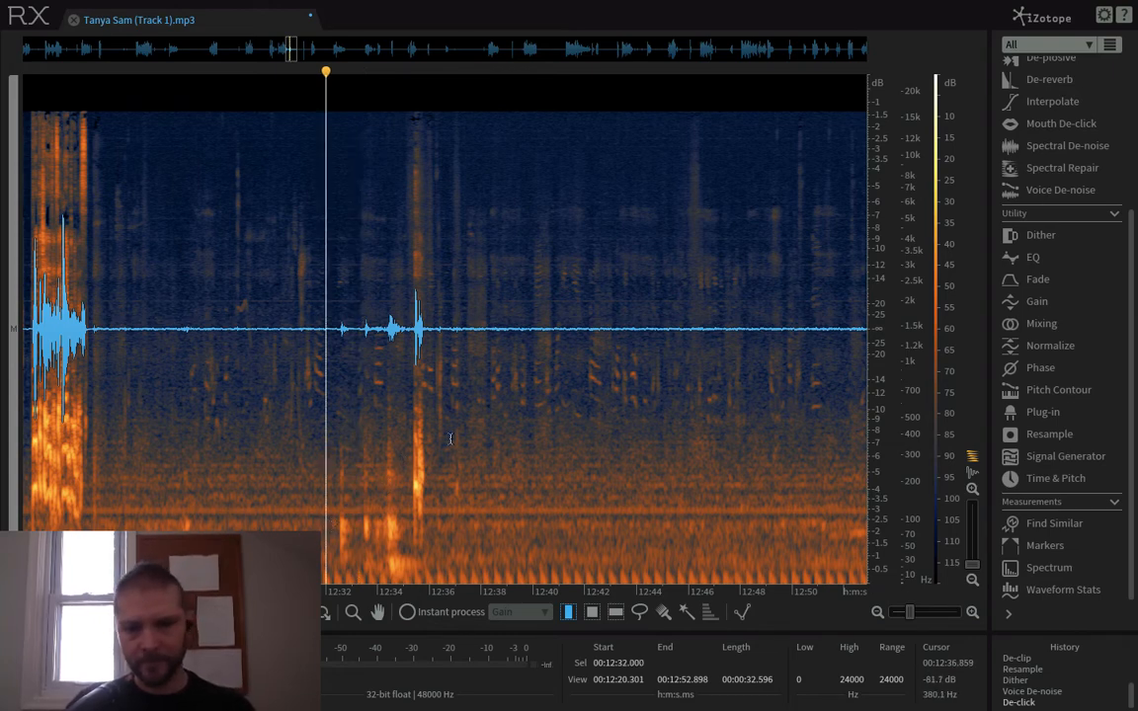
pyautogui.press('space')
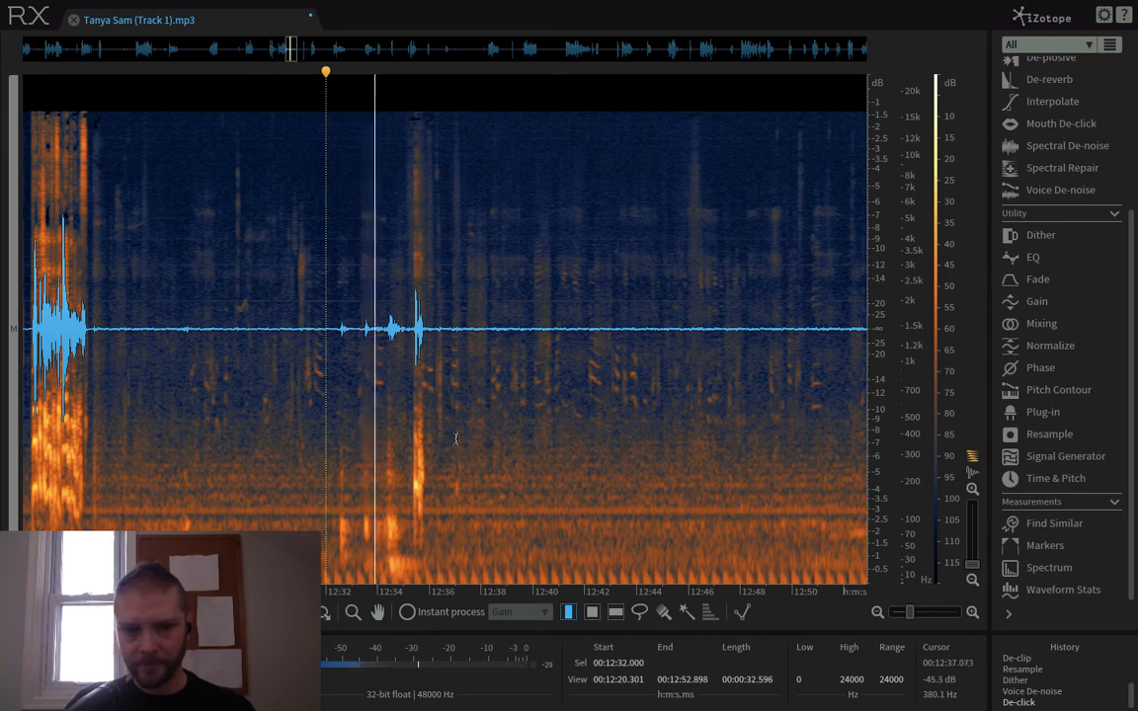
pyautogui.press('space')
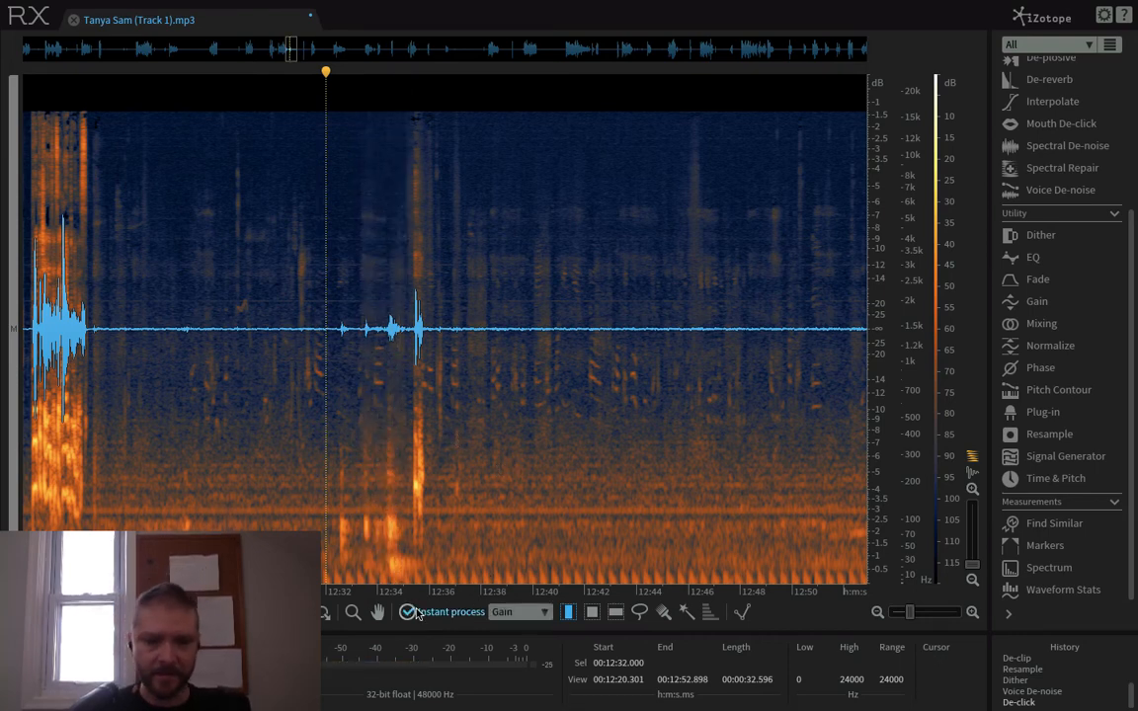
# - Brush-select the low-frequency thumps between about 12:32 and 12:36 and reduce them with a Gain of -10 dB
pyautogui.click(1039, 301)
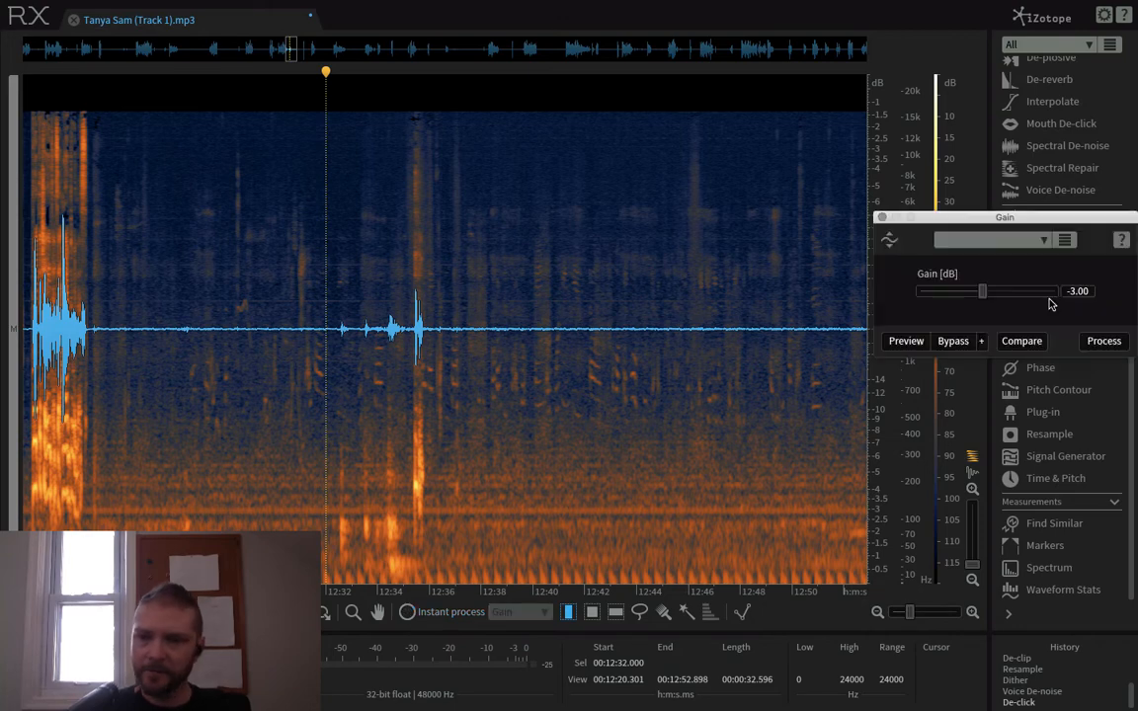
pyautogui.moveTo(967, 298); pyautogui.dragTo(971, 299)
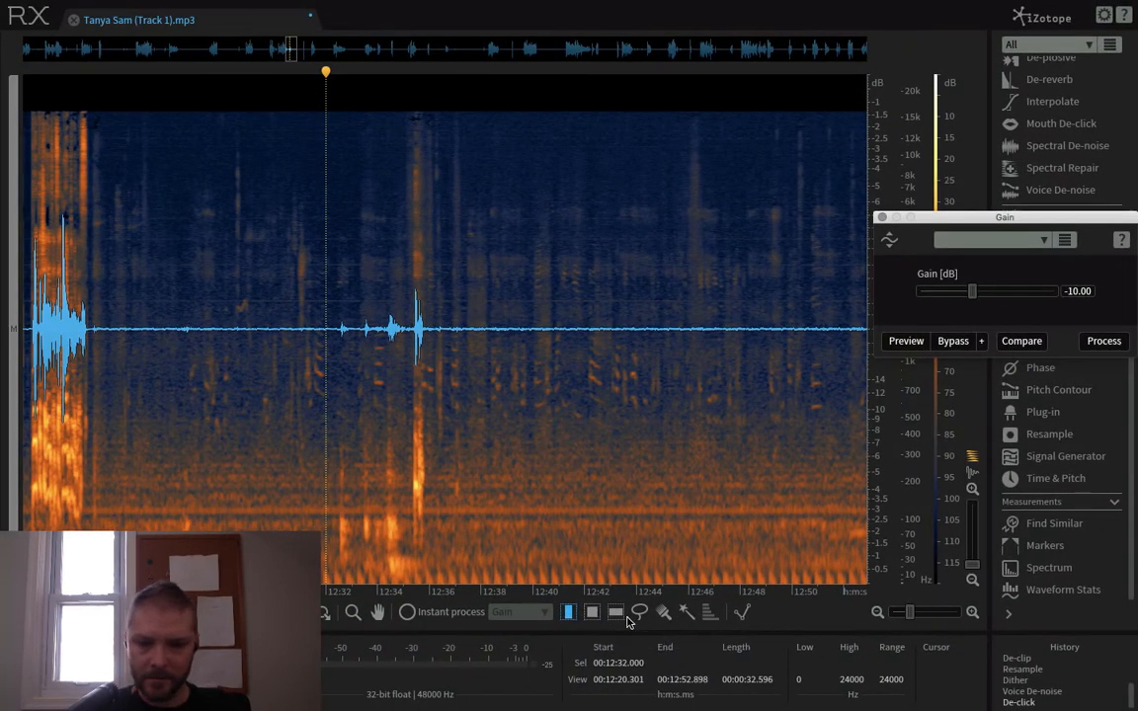
pyautogui.click(593, 613)
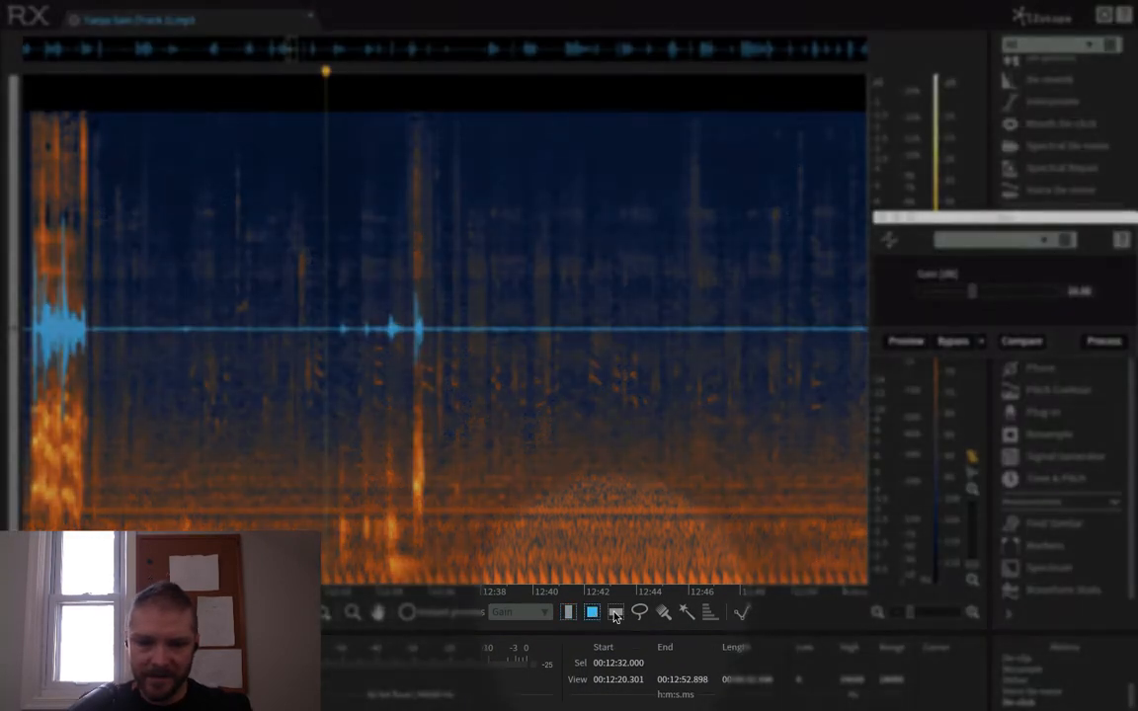
pyautogui.click(664, 612)
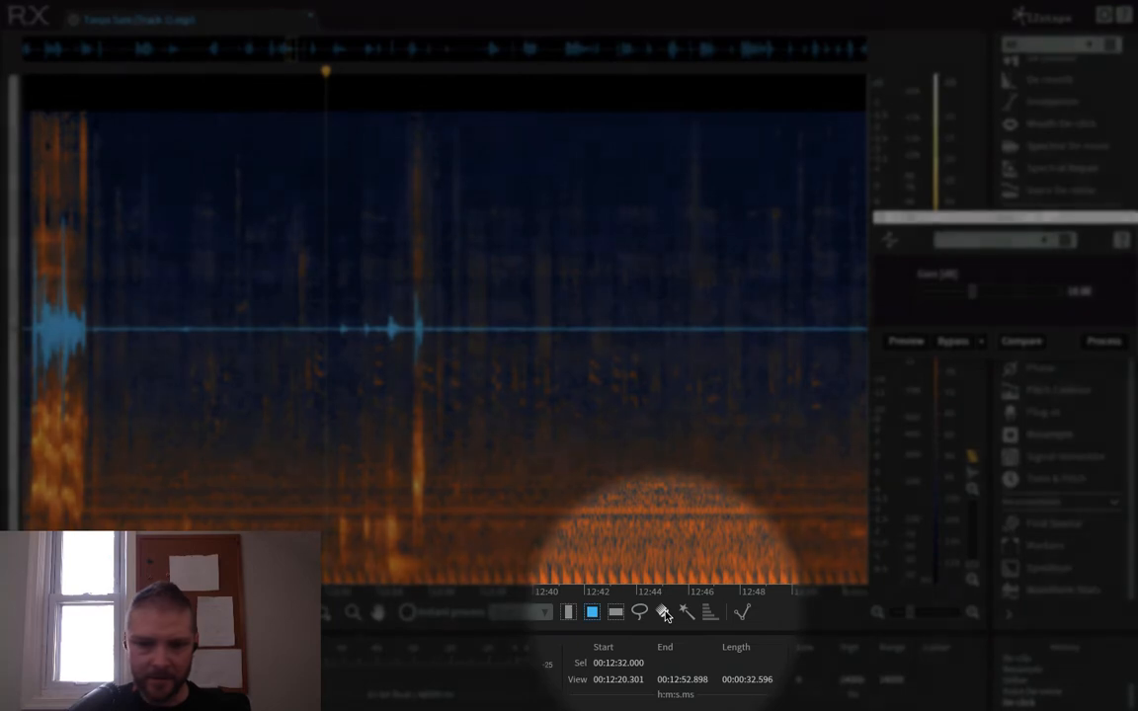
pyautogui.click(342, 519)
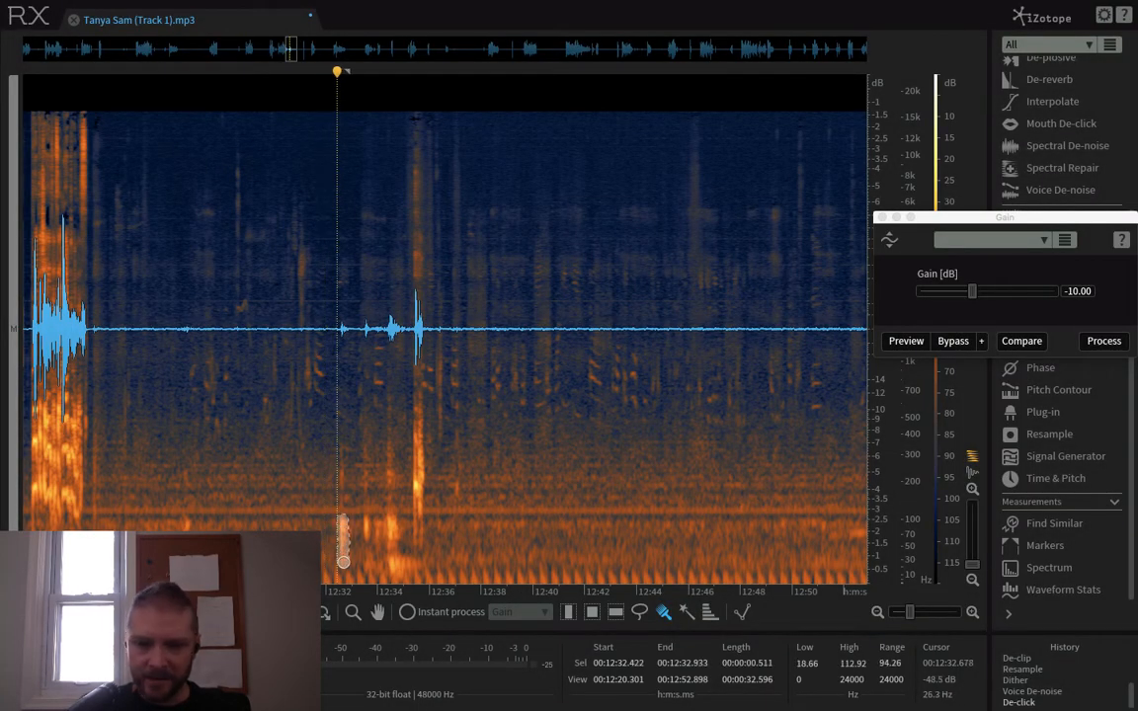
pyautogui.keyDown('shift'); pyautogui.click(390, 522); pyautogui.keyUp('shift')
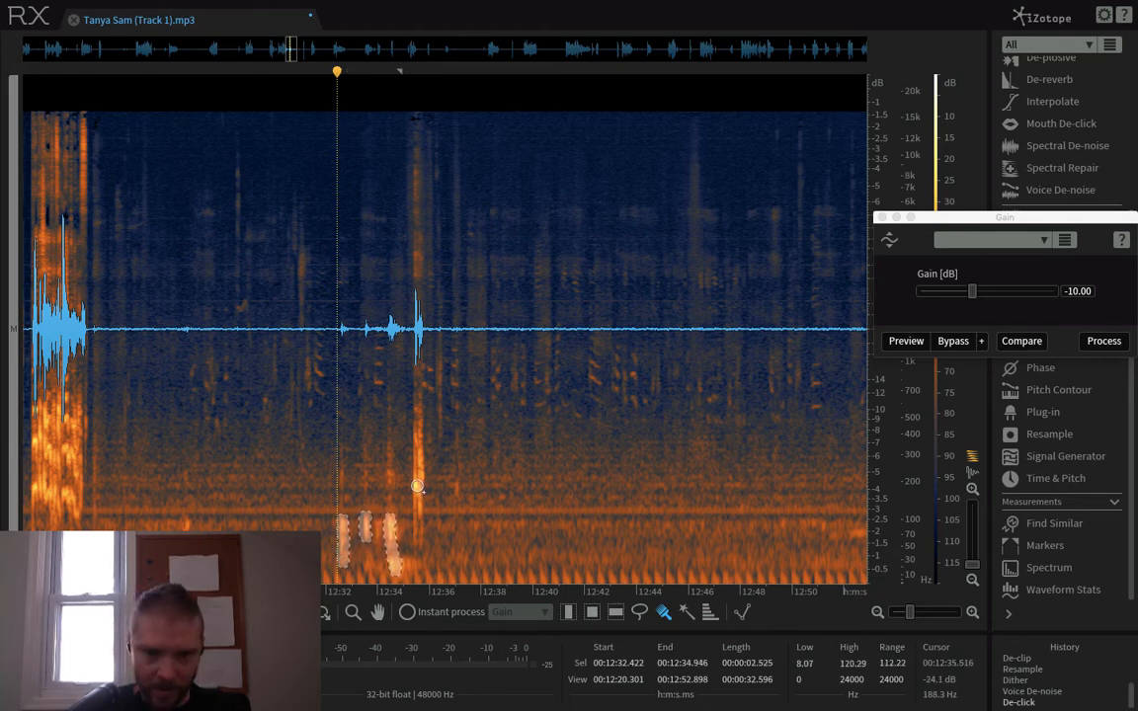
pyautogui.keyDown('shift'); pyautogui.click(417, 487); pyautogui.keyUp('shift')
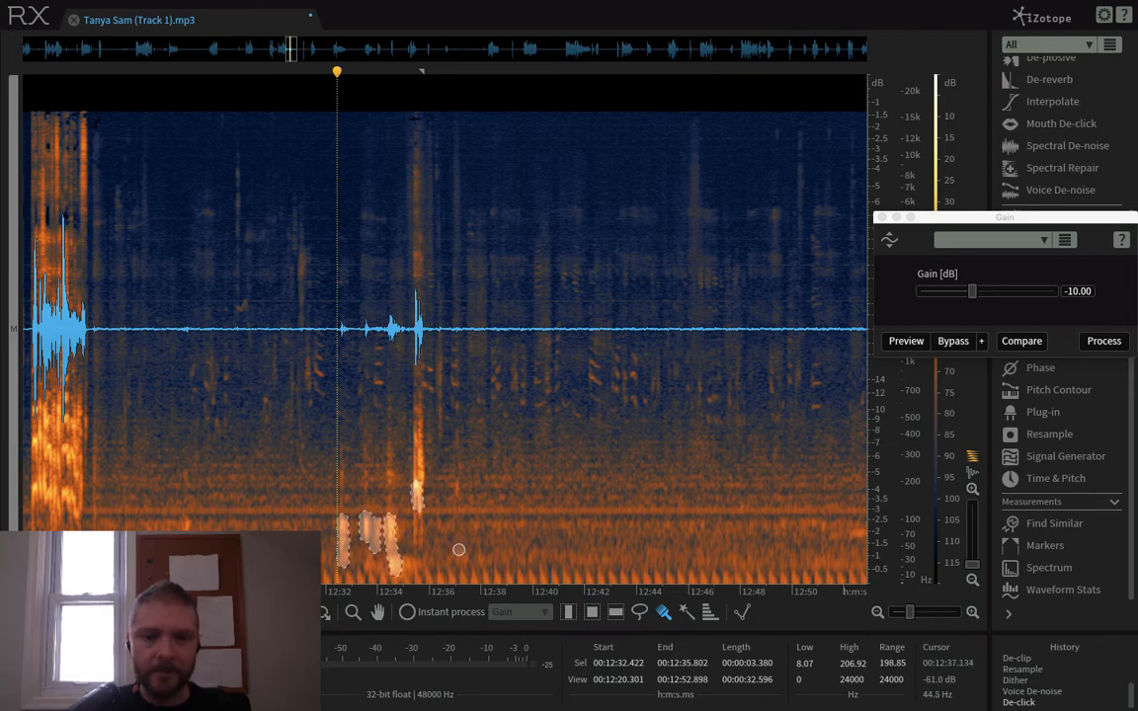
pyautogui.click(1103, 341)
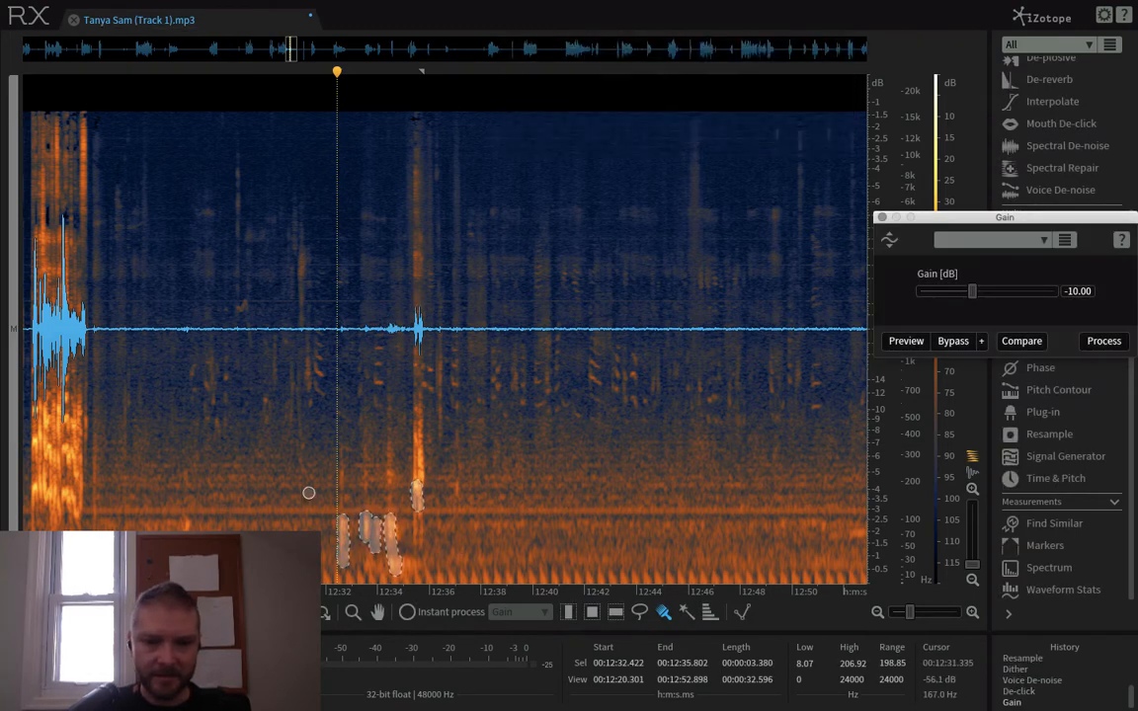
# - Return to time selection, play back from about 12:31, and undo and redo the gain reduction to compare
pyautogui.click(568, 612)
pyautogui.click(302, 505)
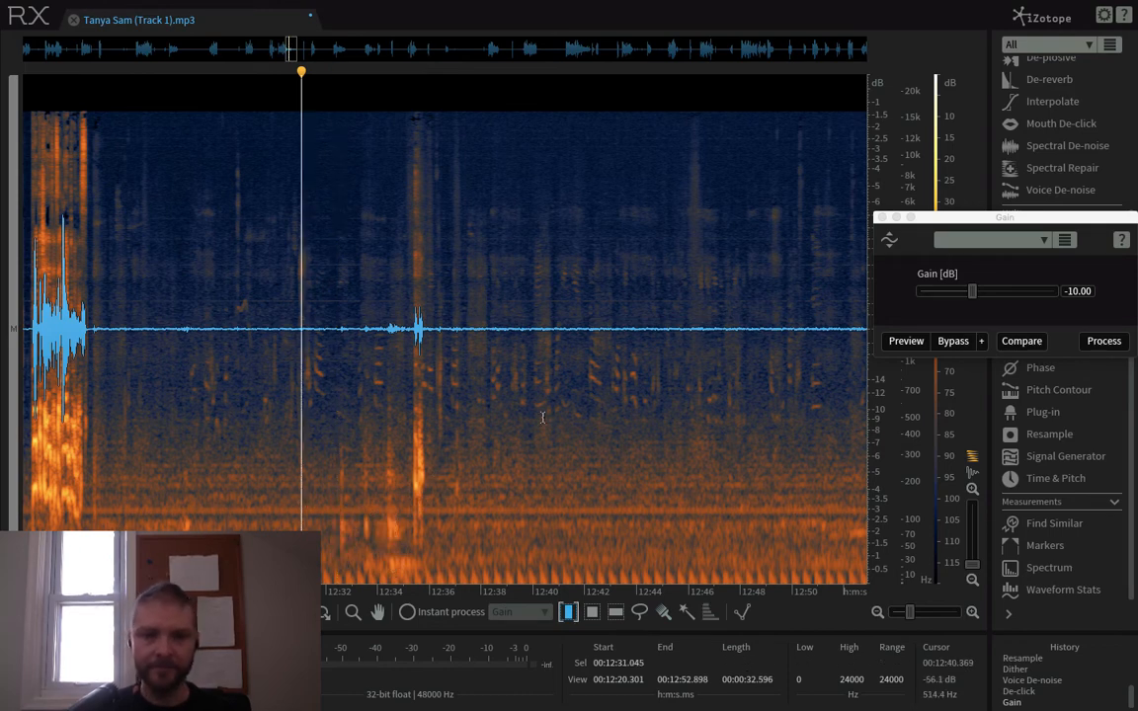
pyautogui.press('space')
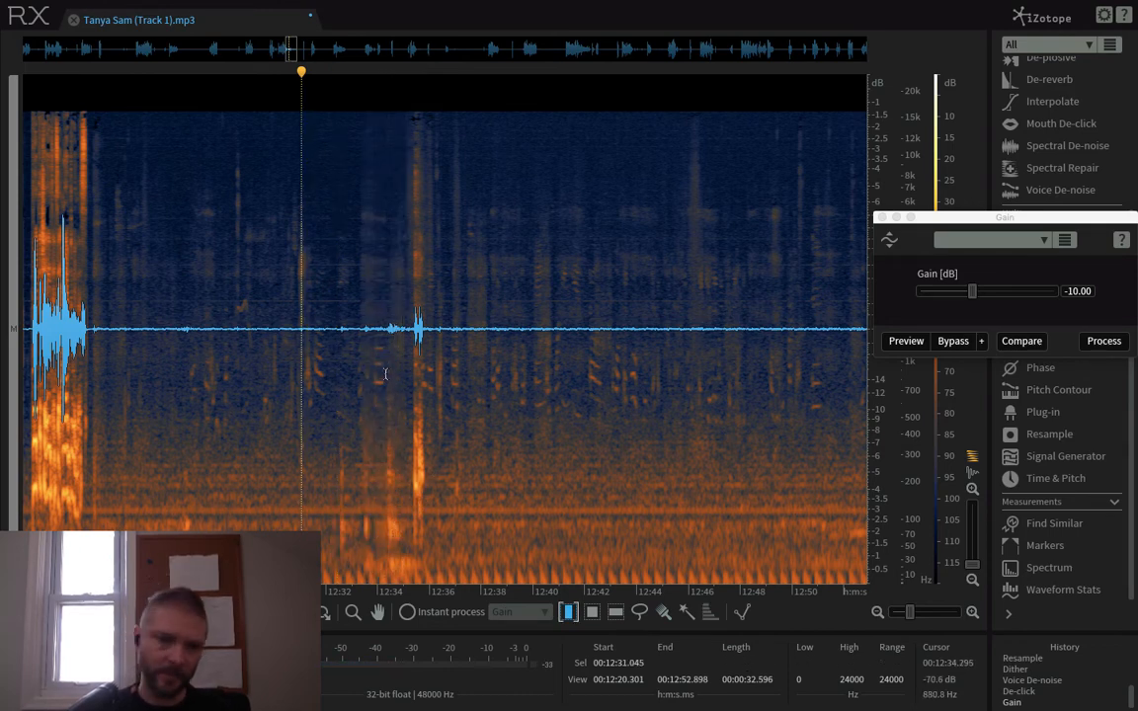
pyautogui.press('super+z')
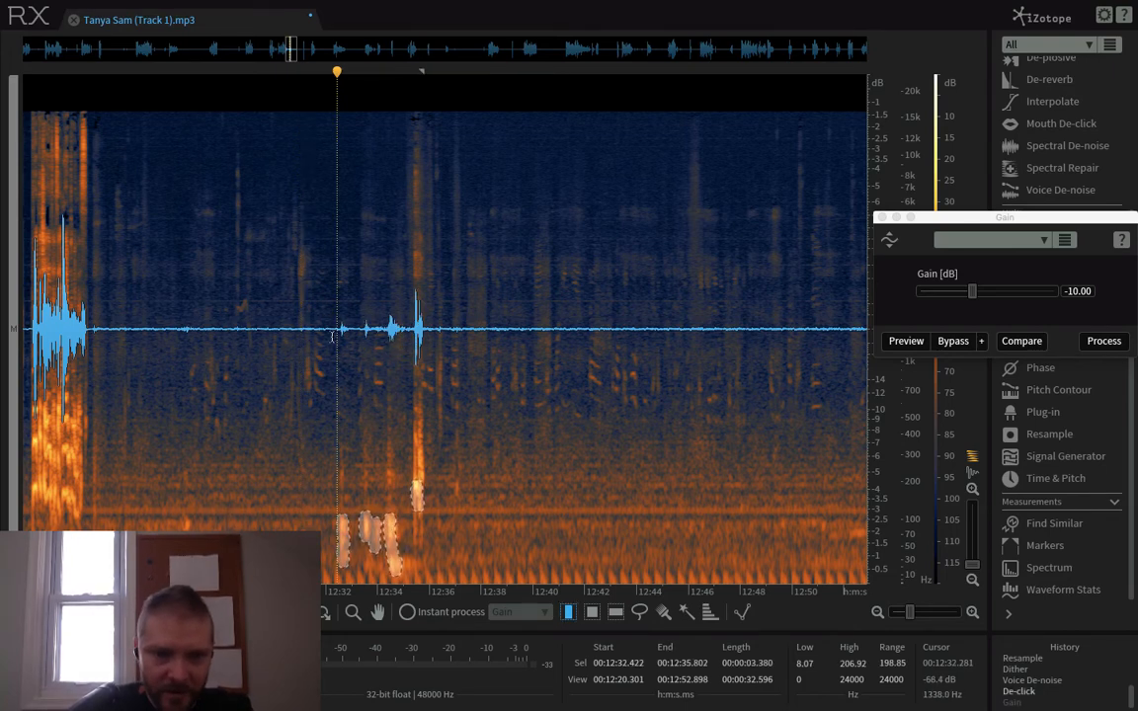
pyautogui.press('super+shift+z')
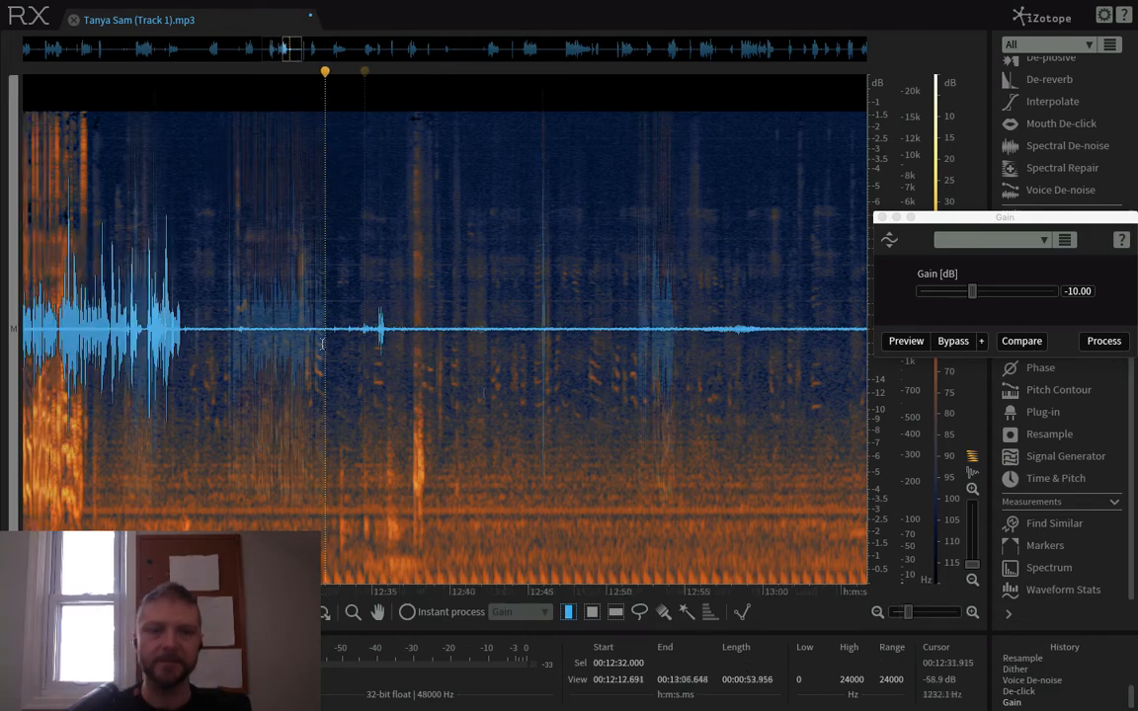
# - Open the De-hum module and select the quiet passage from about 12:46 to 12:53
pyautogui.scroll(-5, 322, 344)
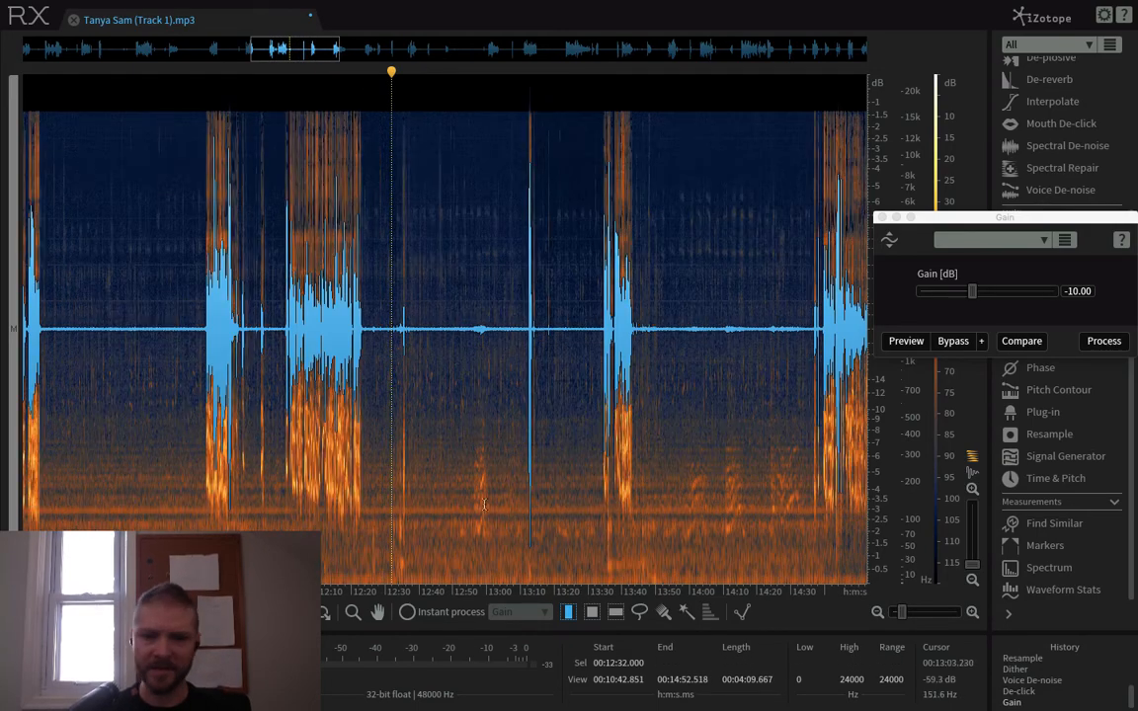
pyautogui.scroll(5, 1057, 296)
pyautogui.click(1045, 246)
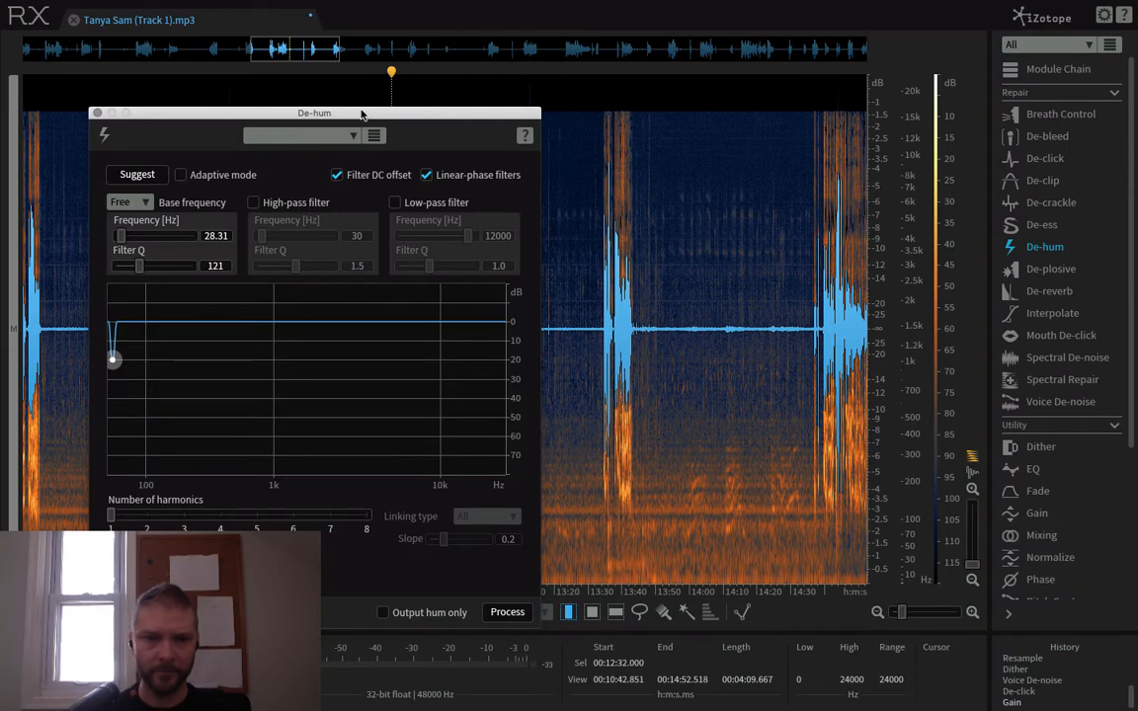
pyautogui.moveTo(361, 115); pyautogui.dragTo(244, 104)
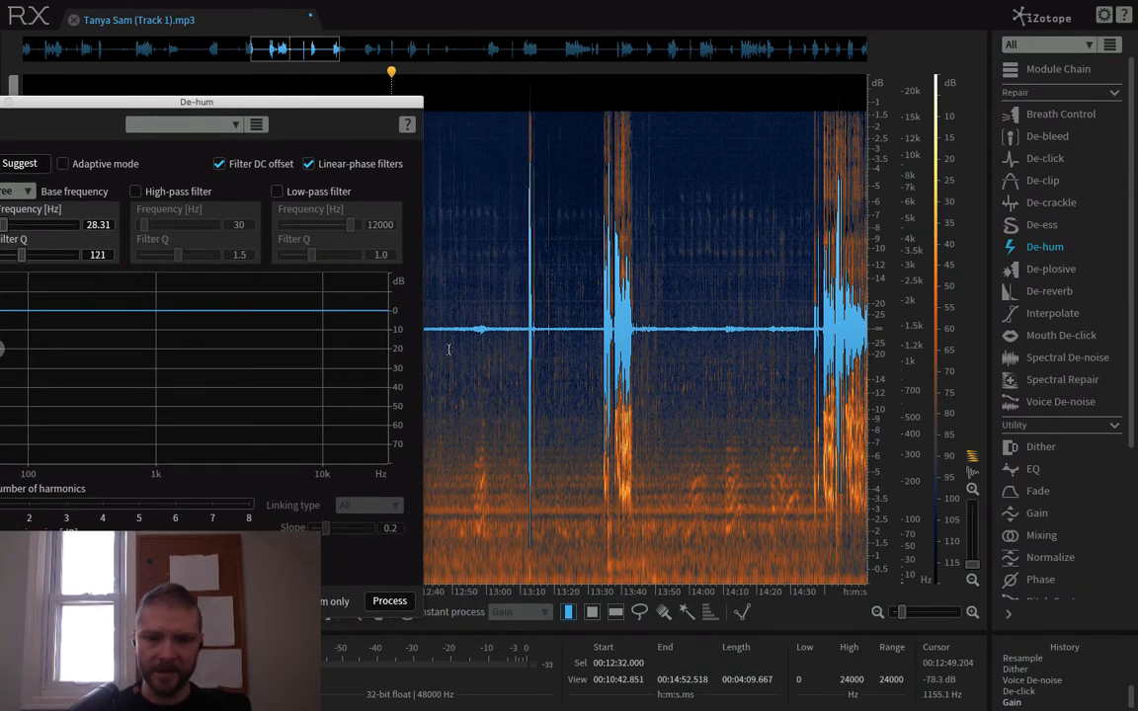
pyautogui.scroll(3, 450, 365)
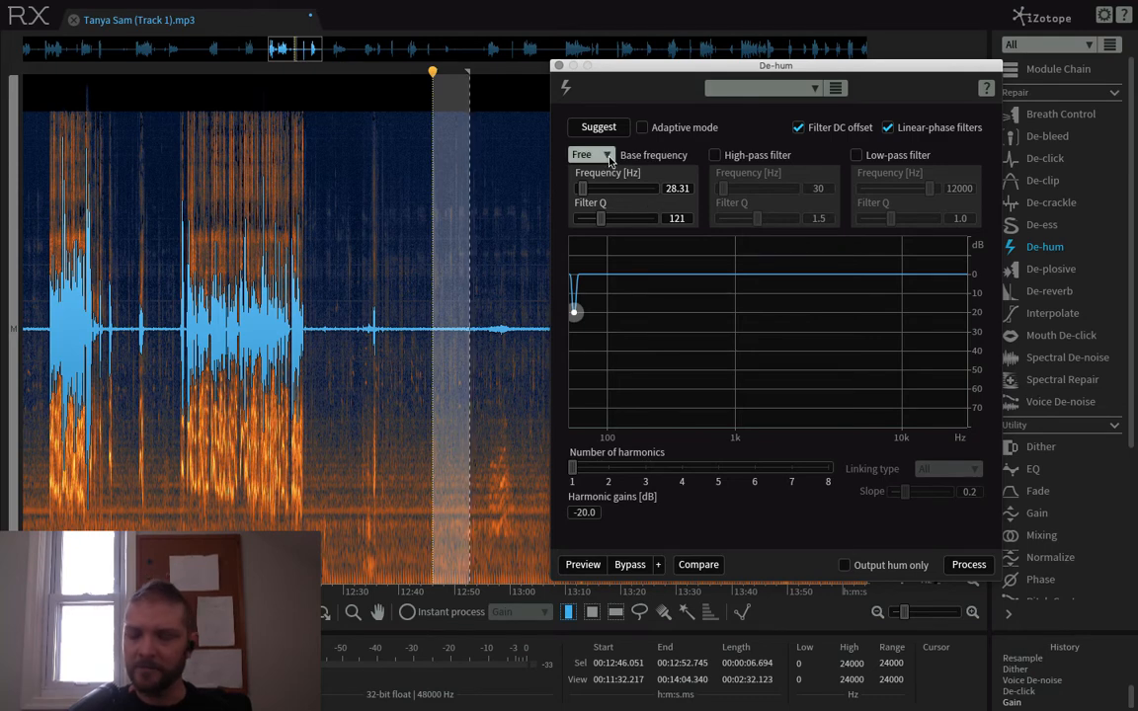
# - Keep the base frequency on Free and let De-hum suggest the hum frequency from the selected passage
pyautogui.click(608, 155)
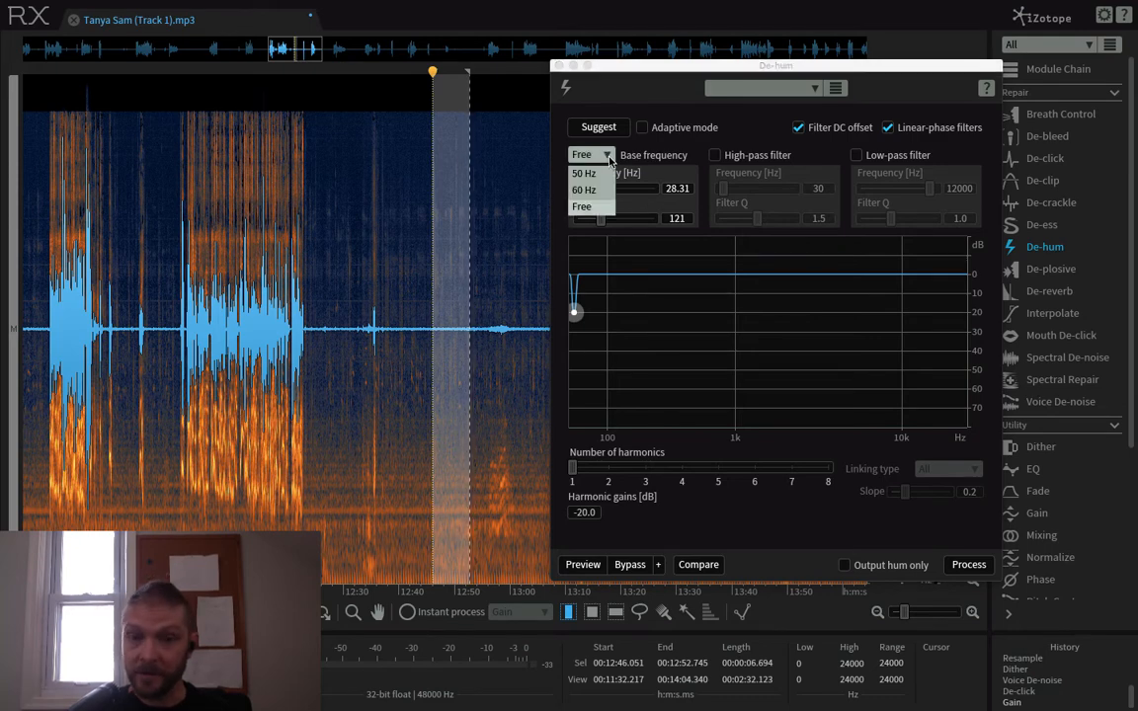
pyautogui.click(591, 210)
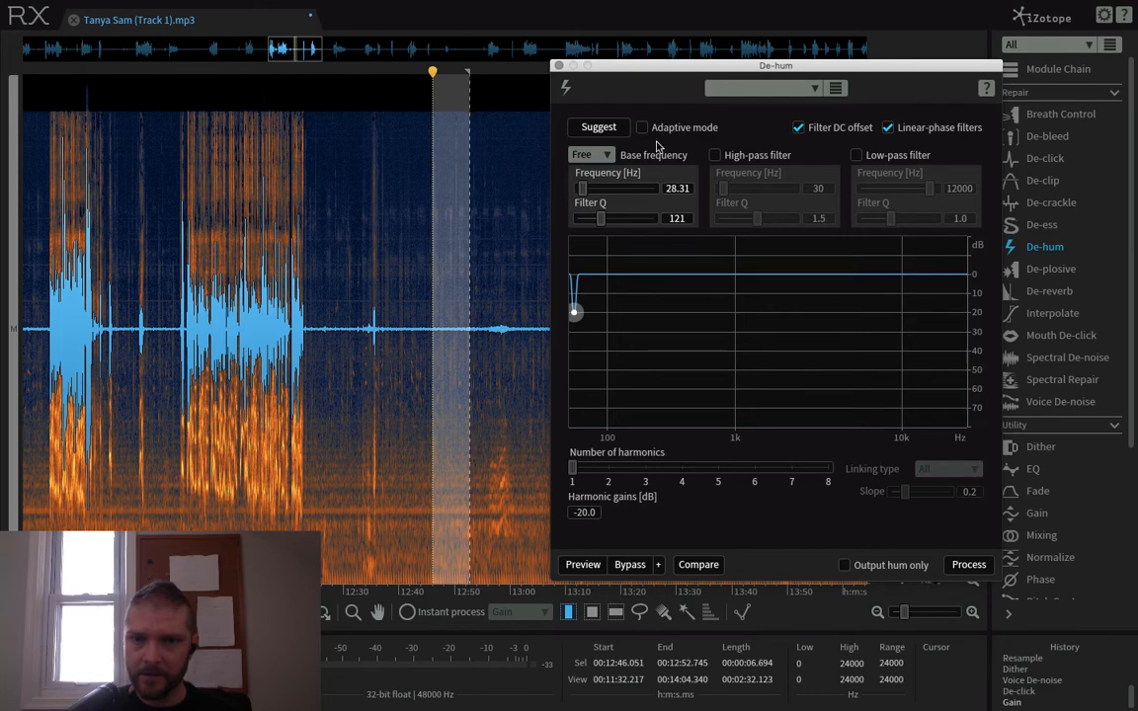
pyautogui.click(598, 129)
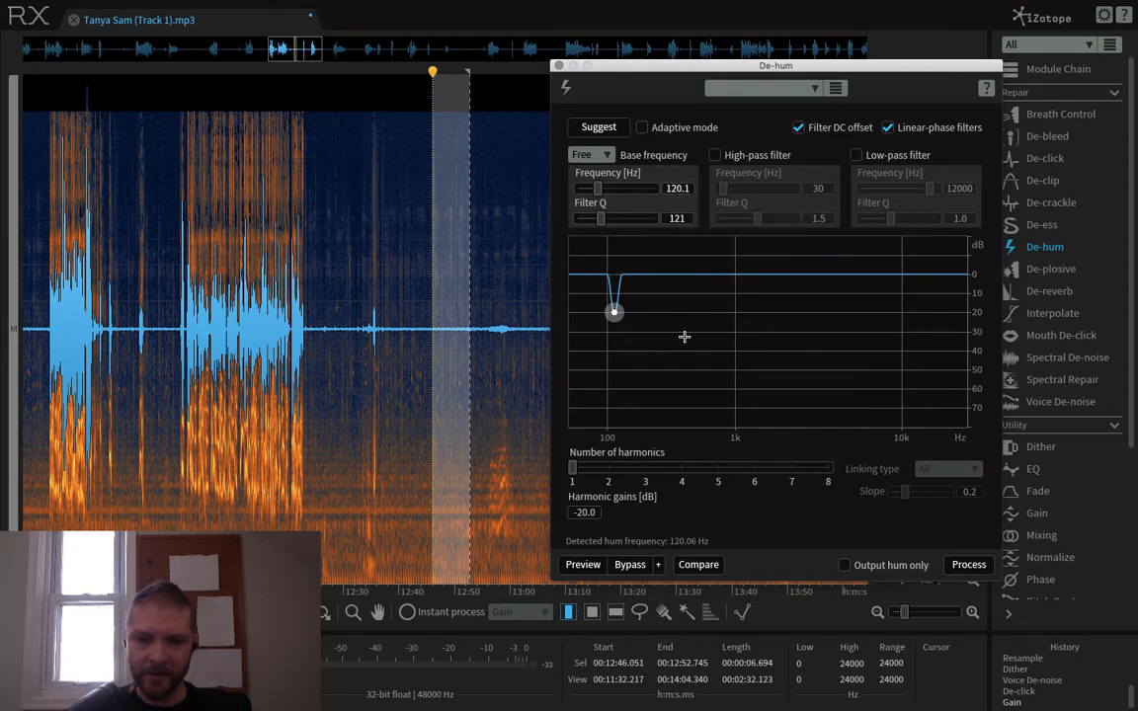
# - Process the quiet passage with De-hum, inspect the treated low-frequency band and undo the processing
pyautogui.click(967, 565)
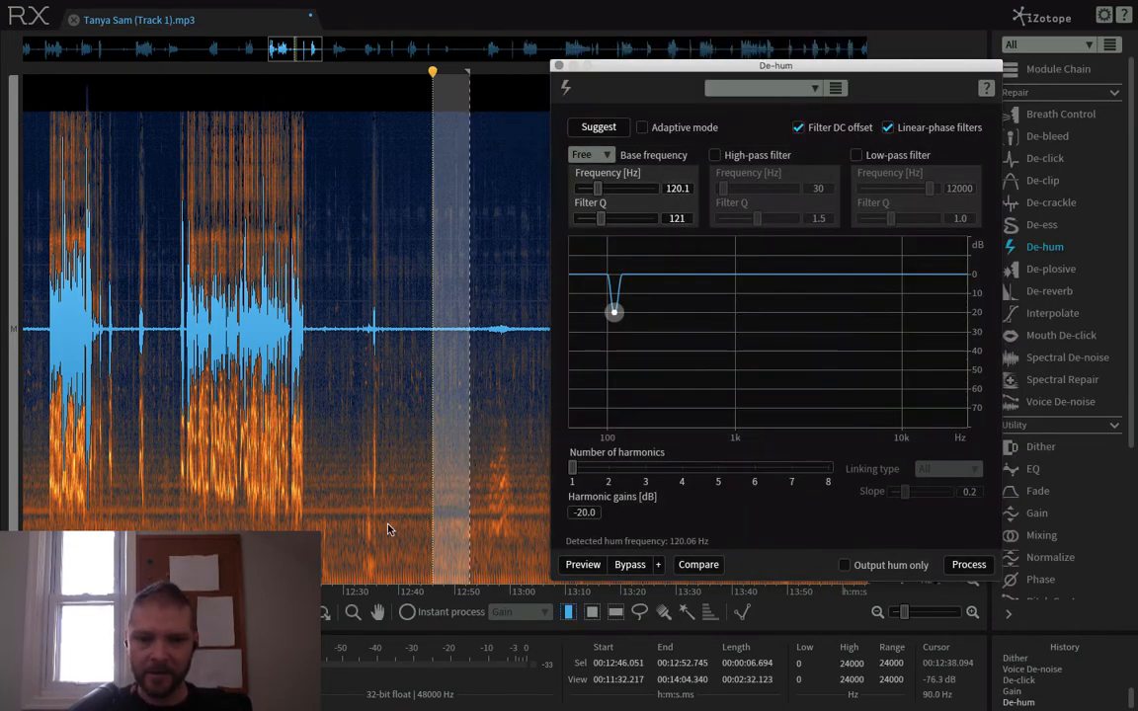
pyautogui.click(386, 512)
pyautogui.press('r')
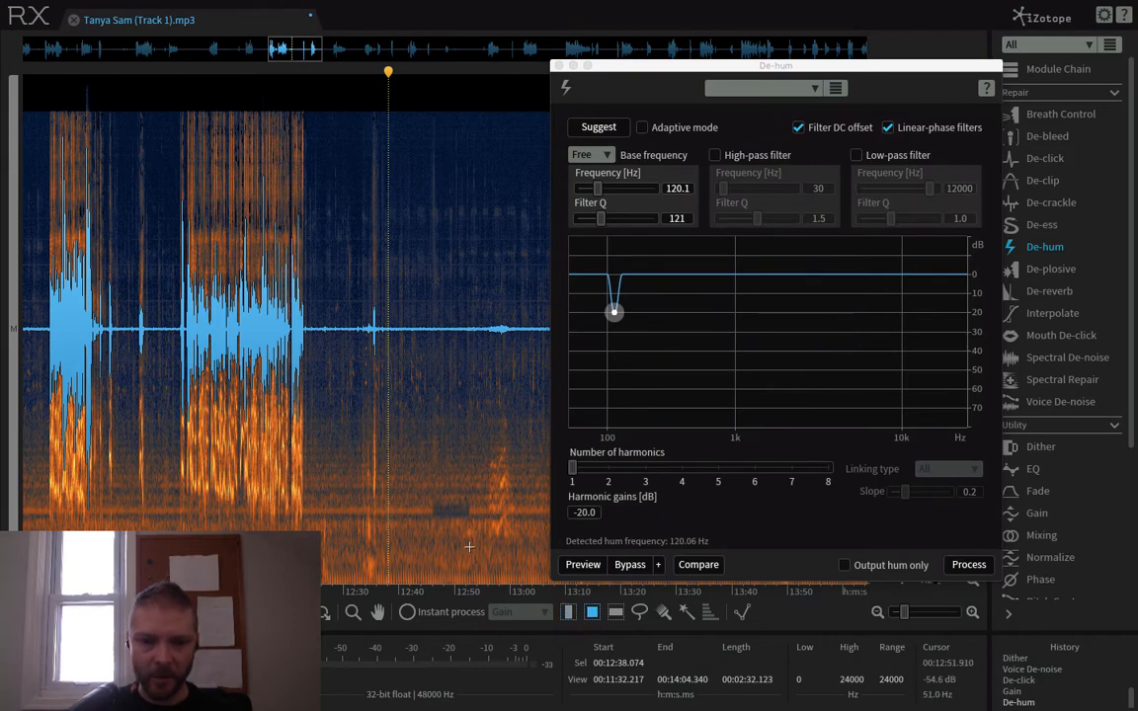
pyautogui.moveTo(350, 505); pyautogui.dragTo(550, 521)
pyautogui.click(462, 524)
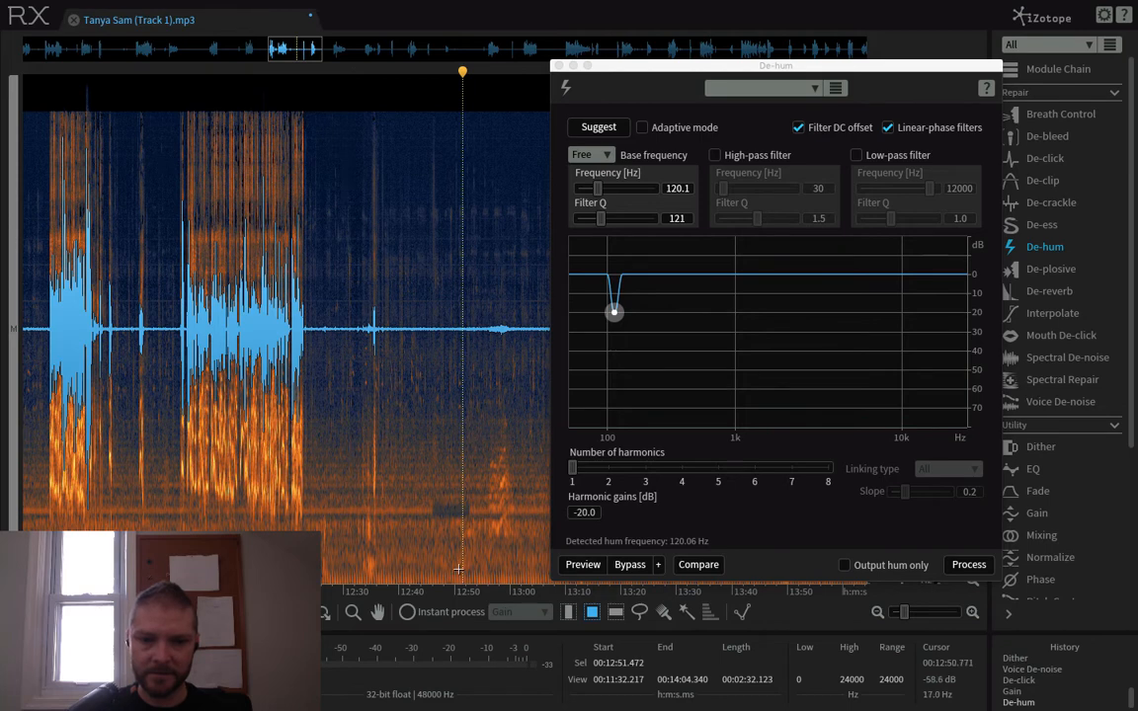
pyautogui.hotkey('ctrl', 'z')
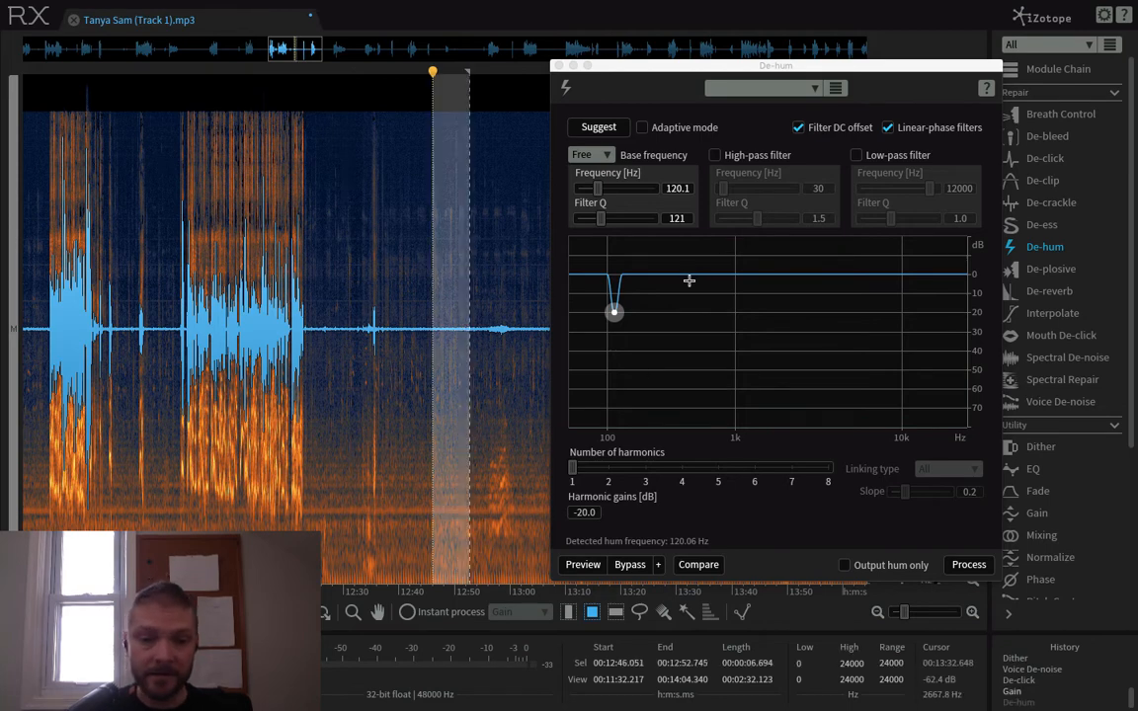
# - Select the whole track and set De-hum to a -10.0 dB harmonic gain and a Filter Q of 30.0, with linear-phase filters off
pyautogui.hotkey('ctrl', 'a')
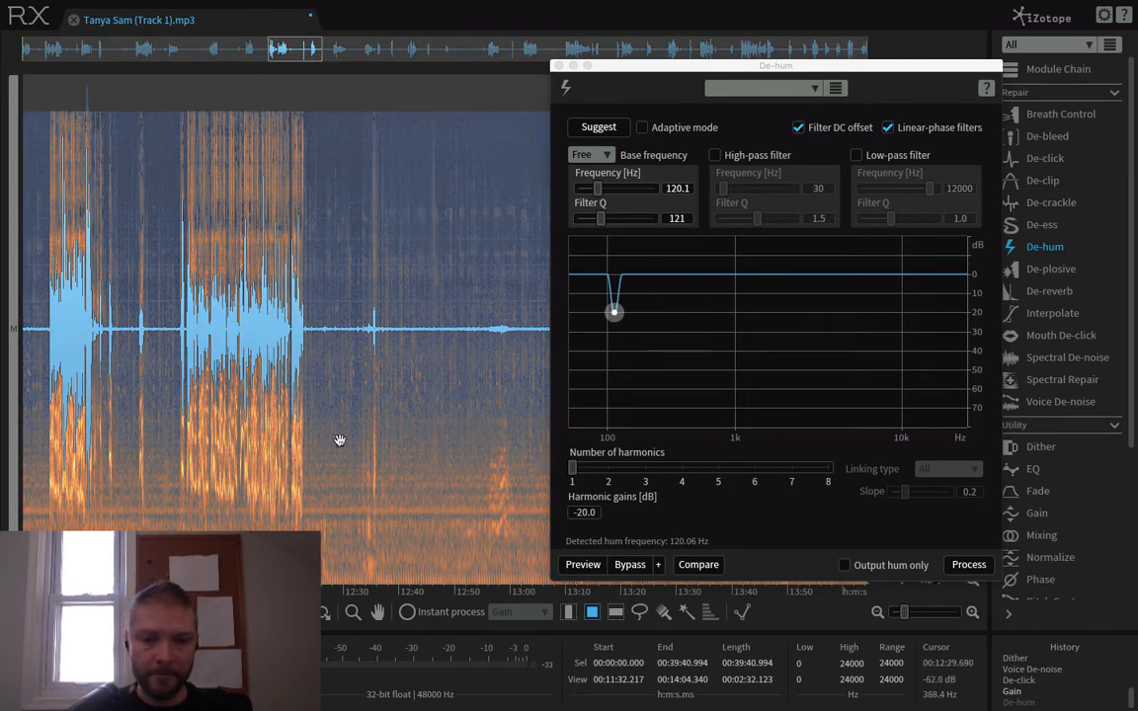
pyautogui.click(584, 513)
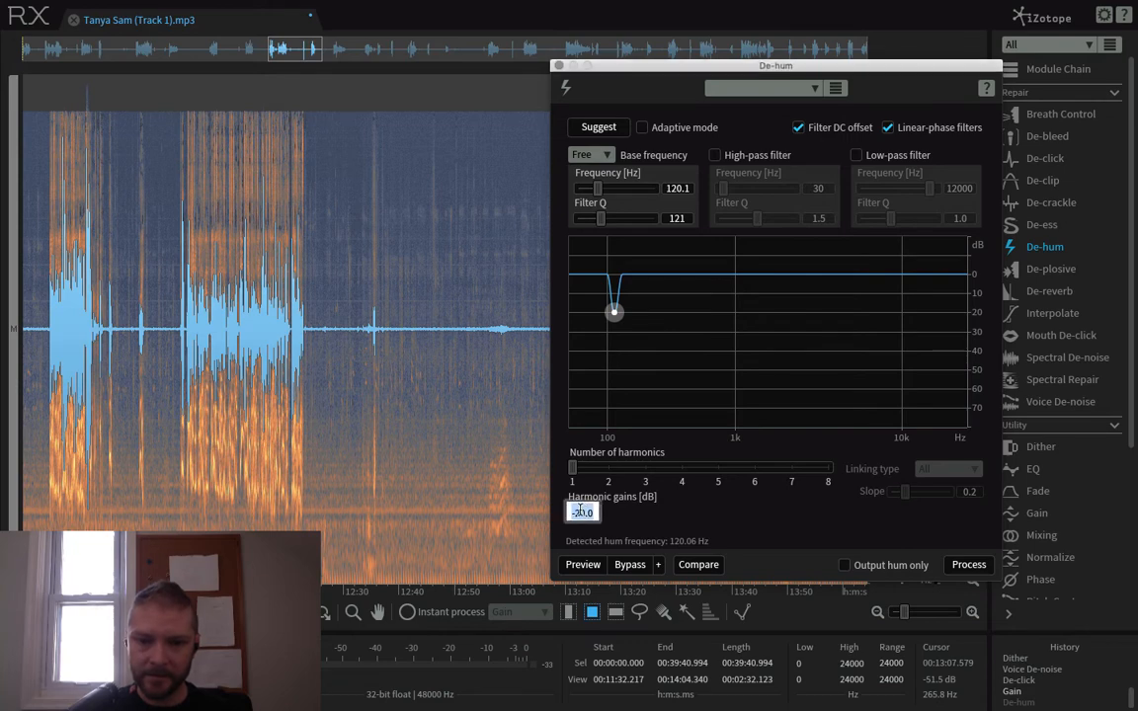
pyautogui.press('BackSpace')
pyautogui.write('1')
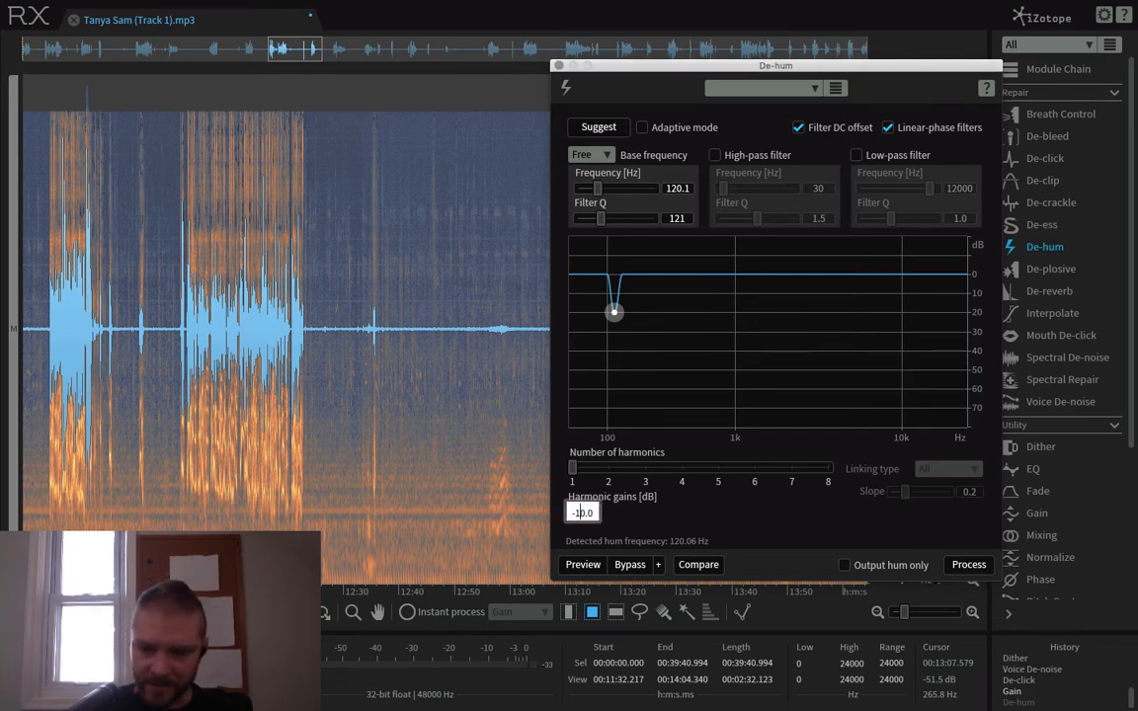
pyautogui.press('Return')
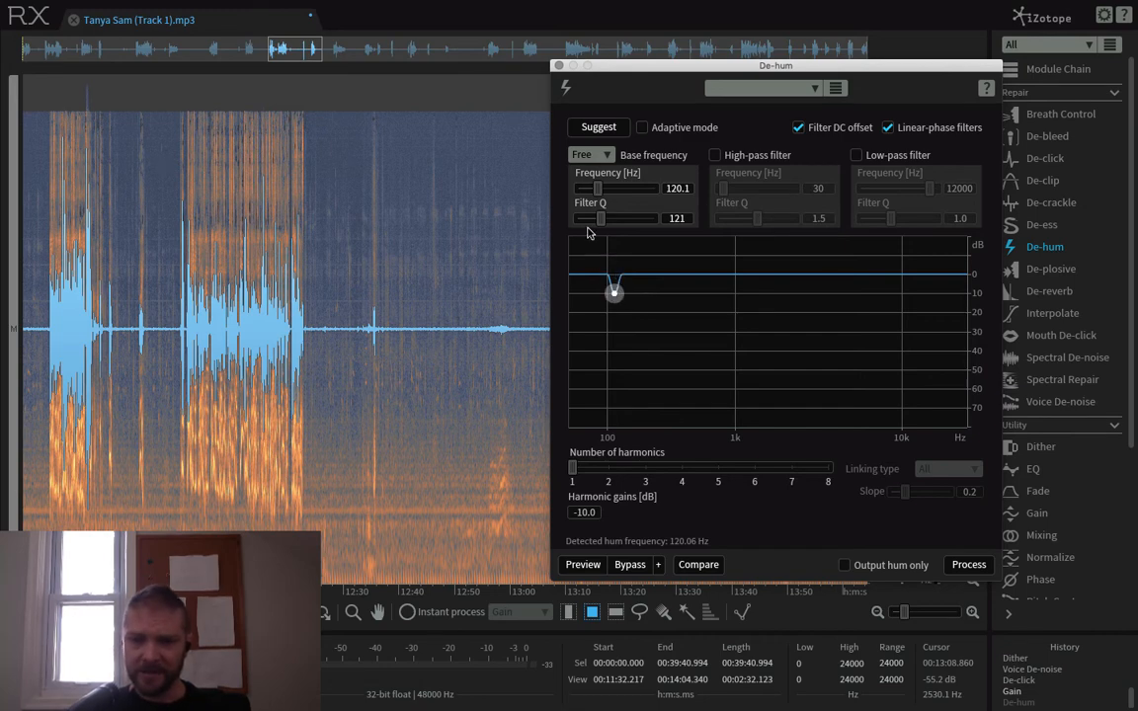
pyautogui.click(887, 127)
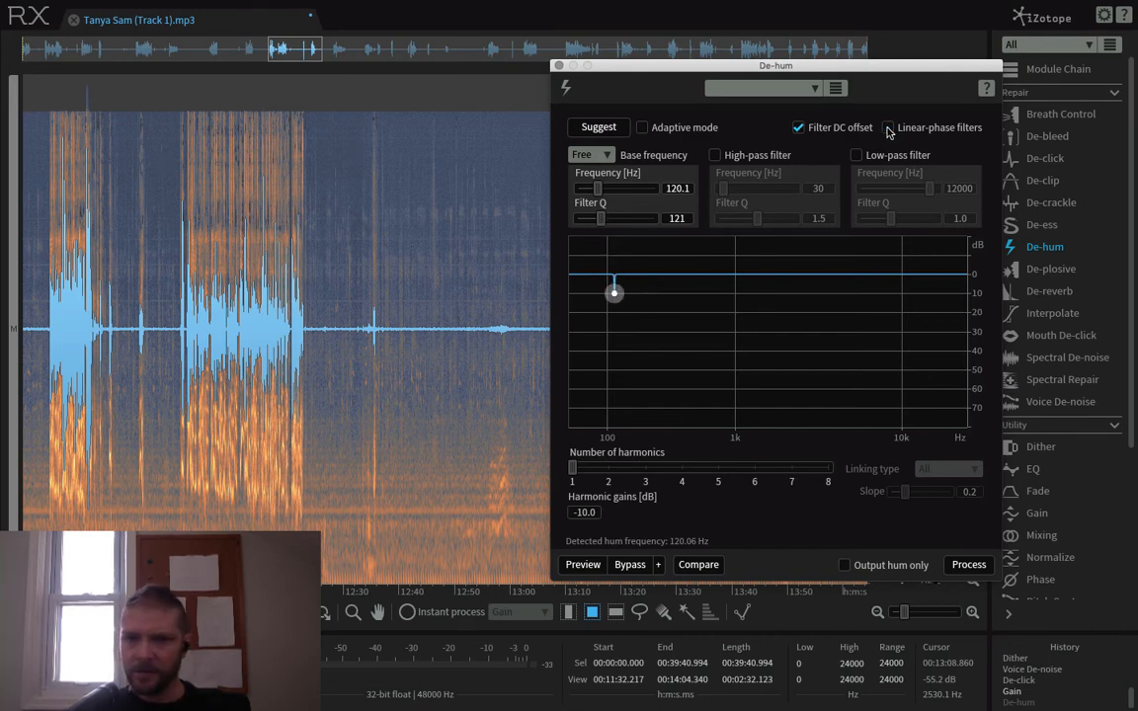
pyautogui.moveTo(602, 220); pyautogui.dragTo(502, 228)
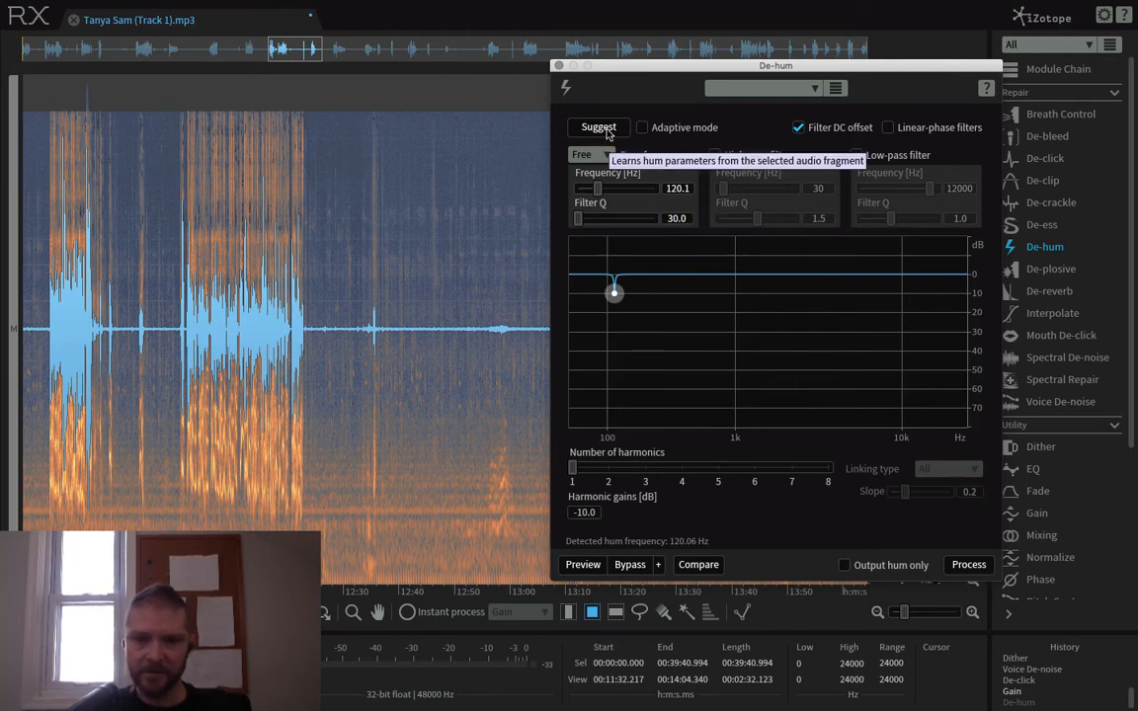
# - Switch to time selection, select the quiet passage from about 12:42 to 12:54, and let De-hum suggest its hum frequency
pyautogui.click(453, 437)
pyautogui.moveTo(472, 505); pyautogui.dragTo(499, 511)
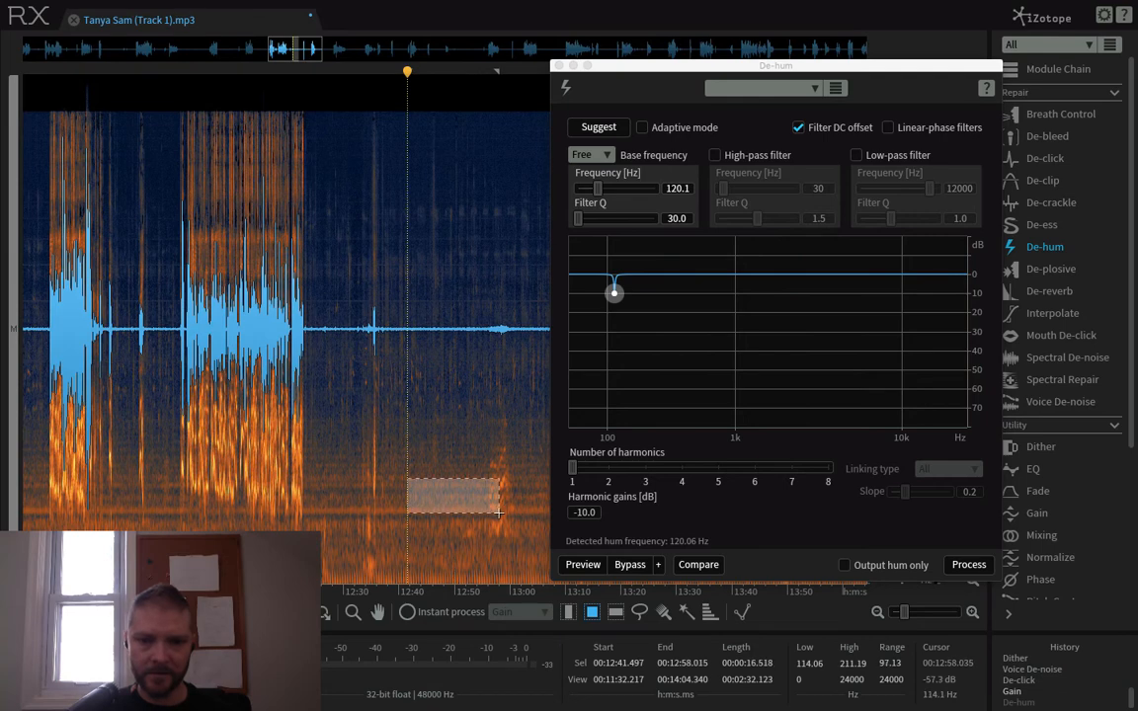
pyautogui.click(568, 612)
pyautogui.moveTo(413, 450); pyautogui.dragTo(475, 456)
pyautogui.click(607, 130)
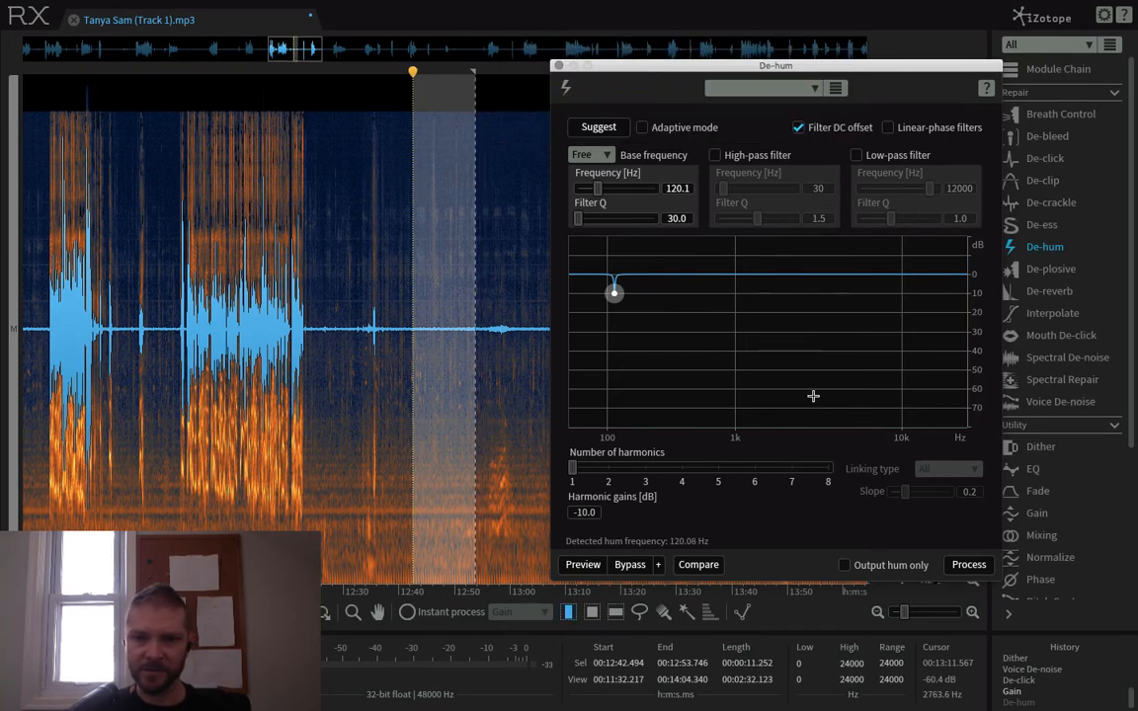
# - Process the selected passage with De-hum, place the playhead at about 12:30, and undo the processing
pyautogui.click(963, 564)
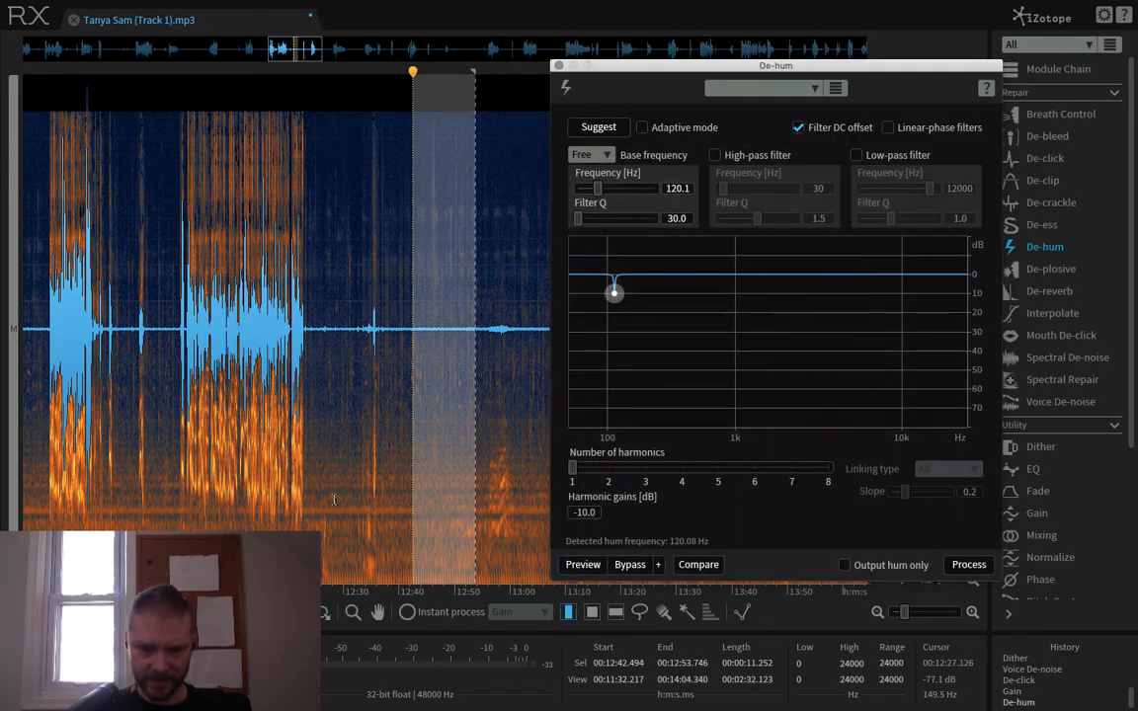
pyautogui.click(342, 509)
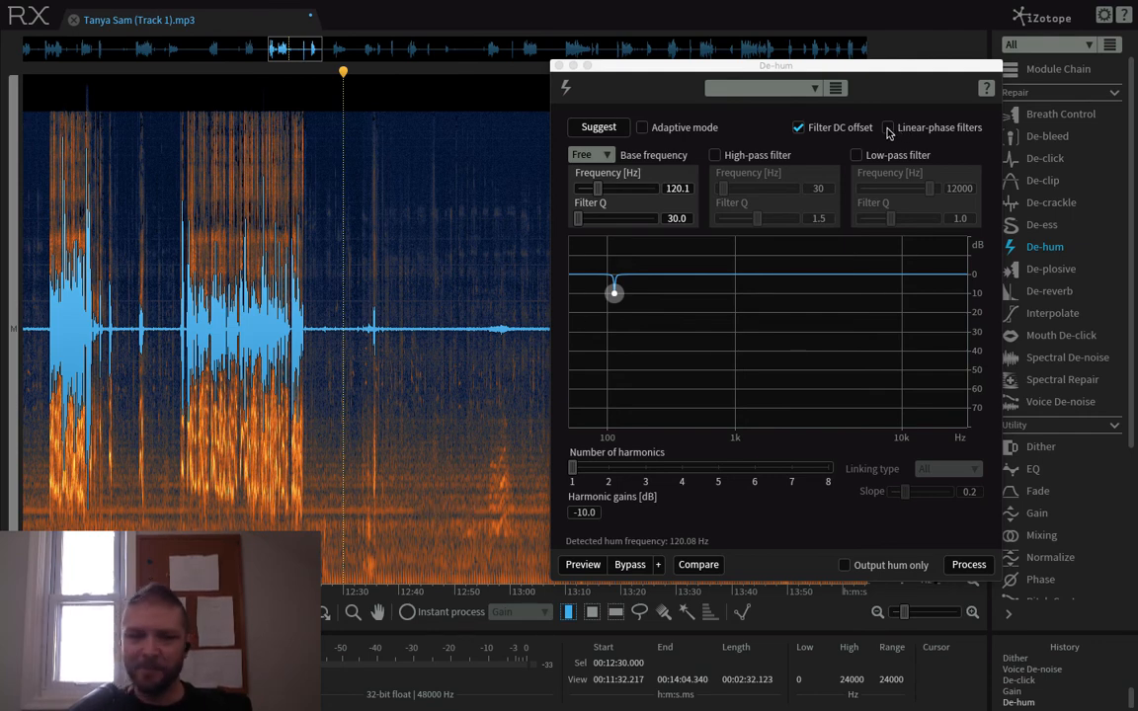
pyautogui.moveTo(411, 381); pyautogui.dragTo(475, 382)
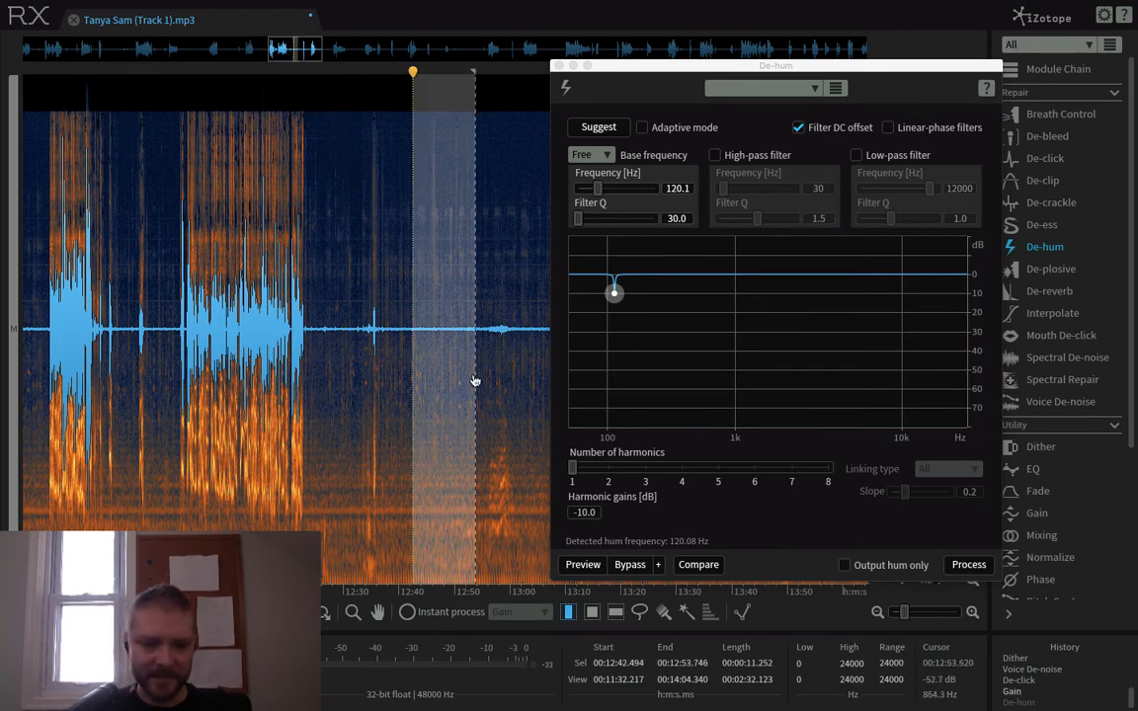
# - Select the entire track and process it with De-hum using the current settings
pyautogui.hotkey('ctrl', 'a')
pyautogui.click(968, 565)
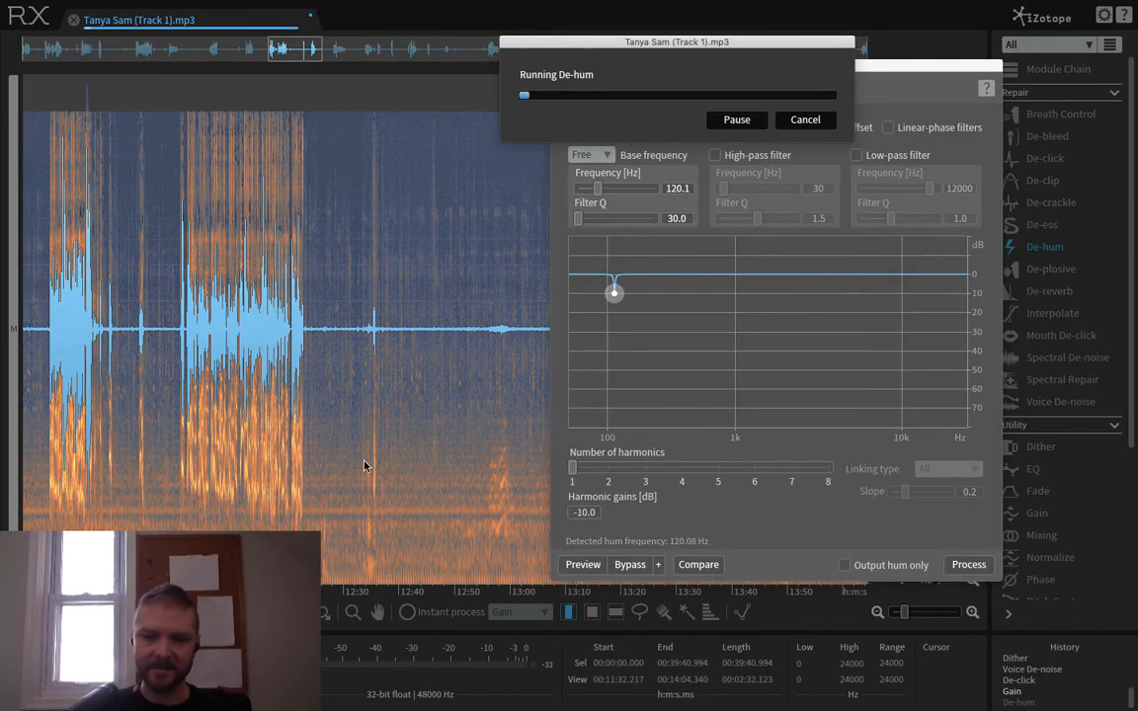